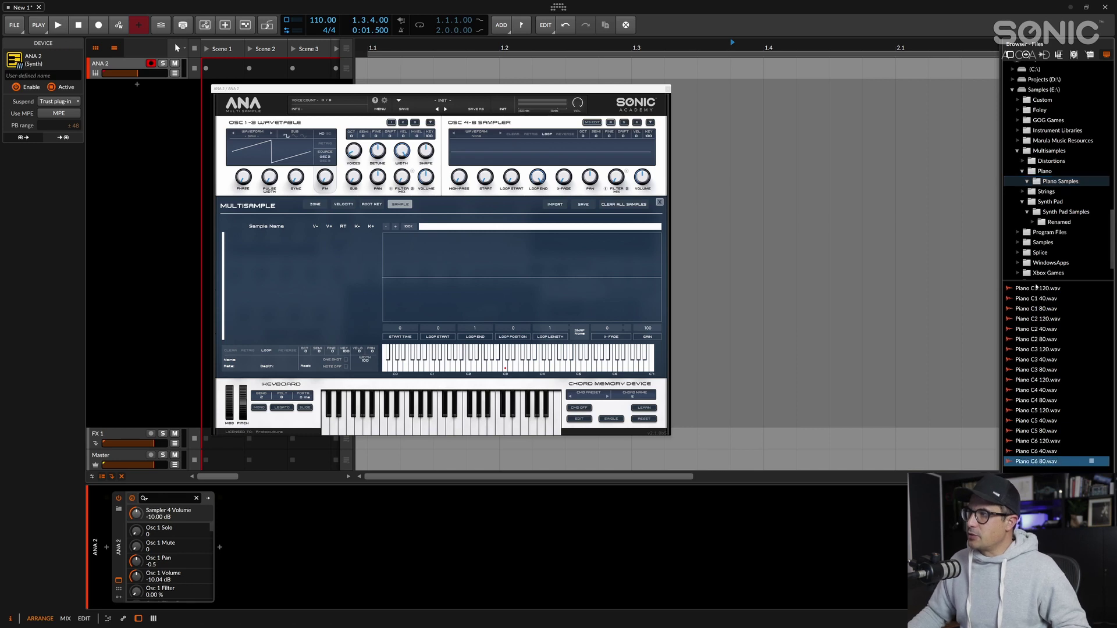
Step: Select all the piano WAV files, Piano C1 120 through Piano C6 80, in the browser
{"action": "left_click", "coordinate": [1035, 288], "text": "shift"}
Step: Import the piano samples into the multisample, copying them to the user folder and mapping around root keys
{"action": "left_click_drag", "start_coordinate": [1050, 291], "coordinate": [476, 293]}
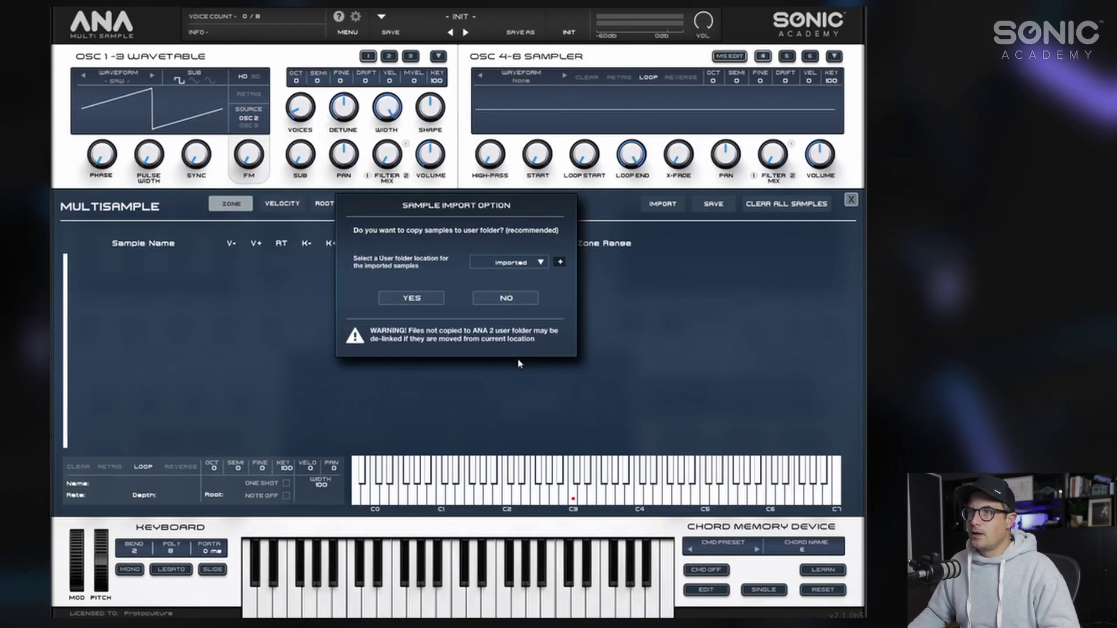
{"action": "left_click", "coordinate": [413, 298]}
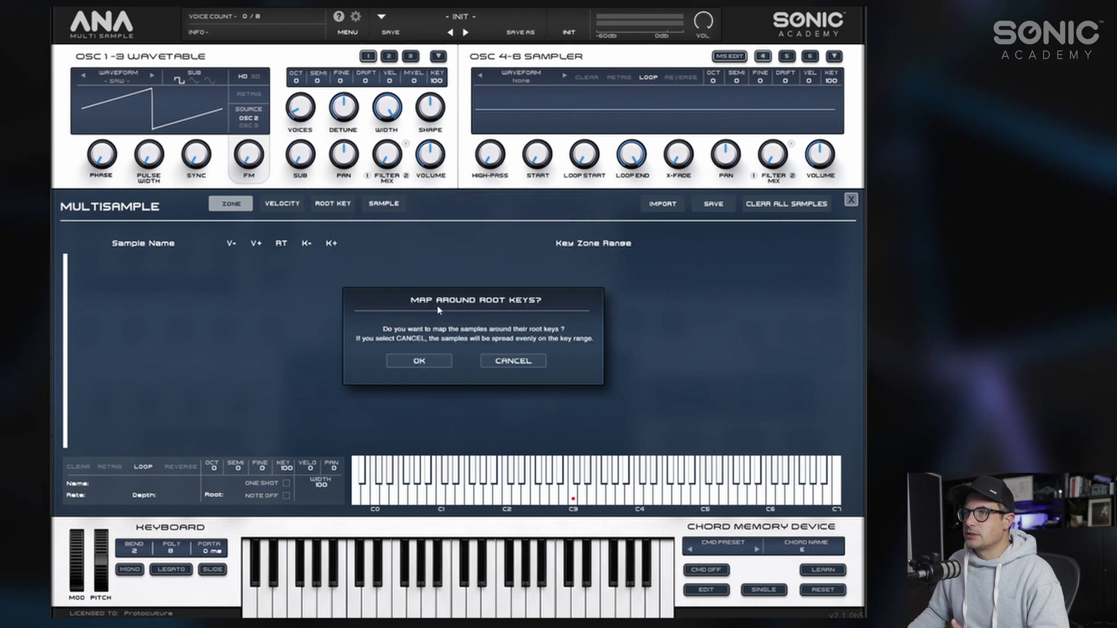
{"action": "left_click", "coordinate": [420, 361]}
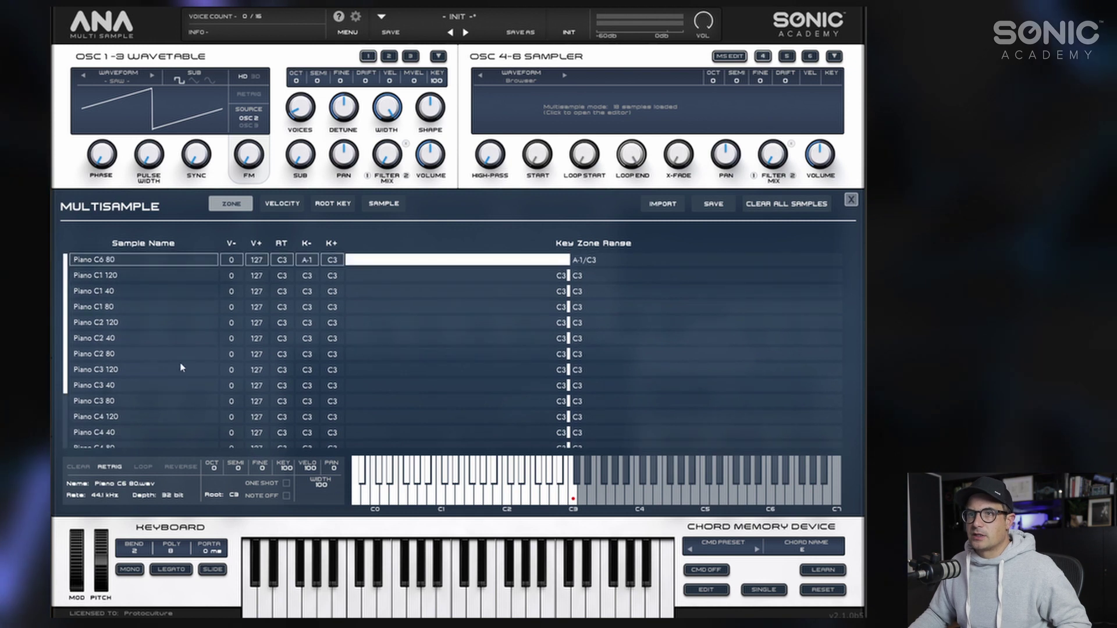
Step: Sort all the imported samples in the list by name
{"action": "scroll", "coordinate": [413, 439], "scroll_direction": "down", "scroll_amount": 3}
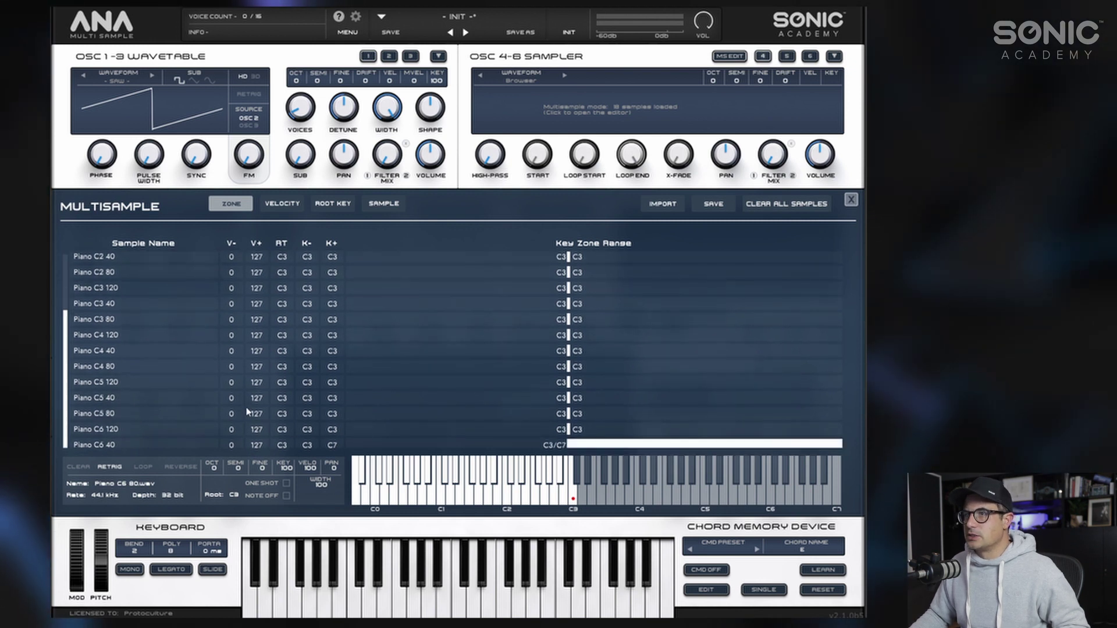
{"action": "left_click", "coordinate": [99, 446]}
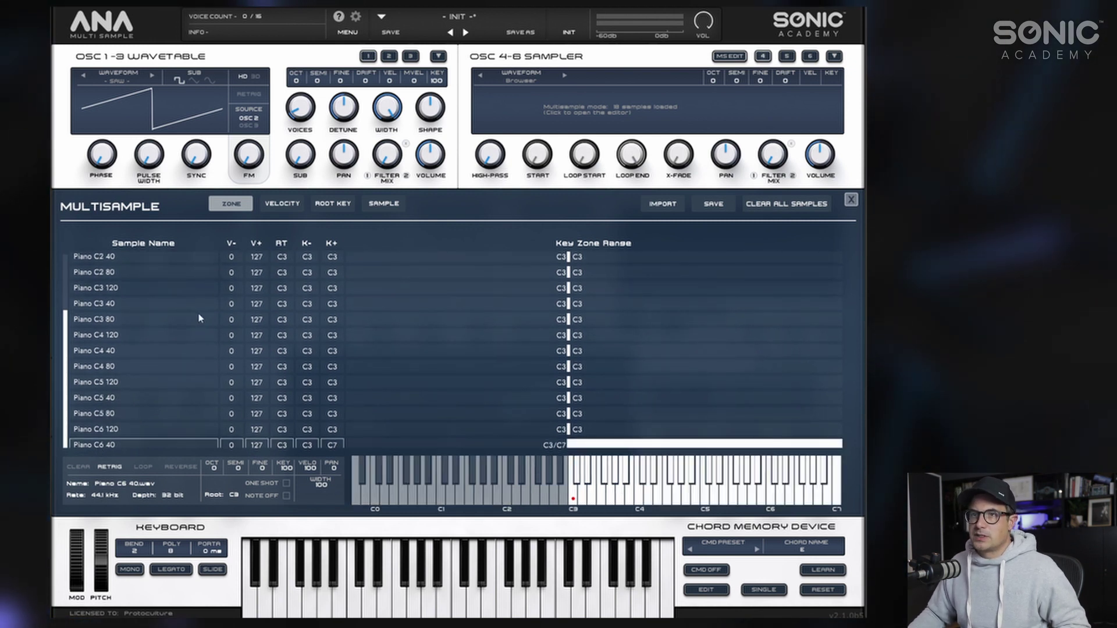
{"action": "scroll", "coordinate": [121, 299], "scroll_direction": "up", "scroll_amount": 3}
{"action": "left_click", "coordinate": [109, 262], "text": "shift"}
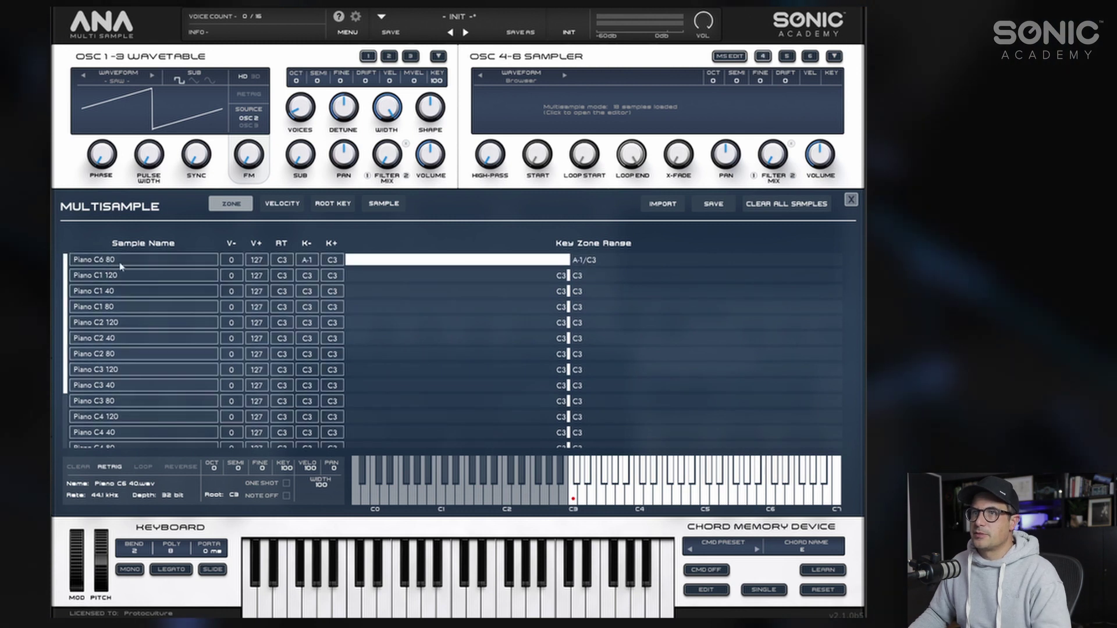
{"action": "right_click", "coordinate": [121, 267]}
{"action": "left_click", "coordinate": [197, 329]}
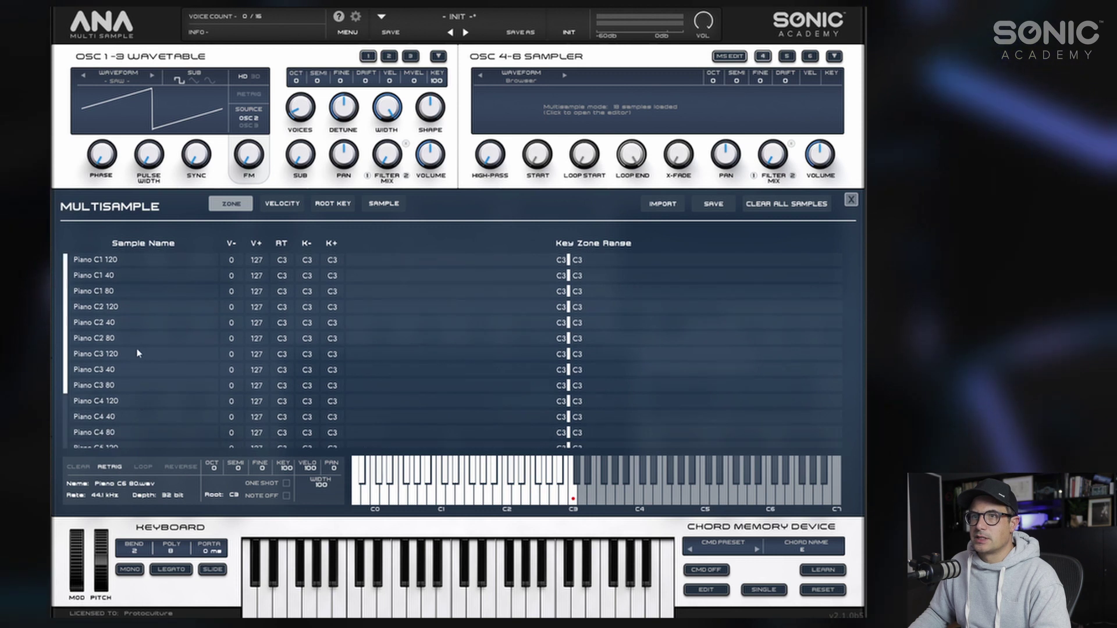
{"action": "left_click", "coordinate": [333, 204]}
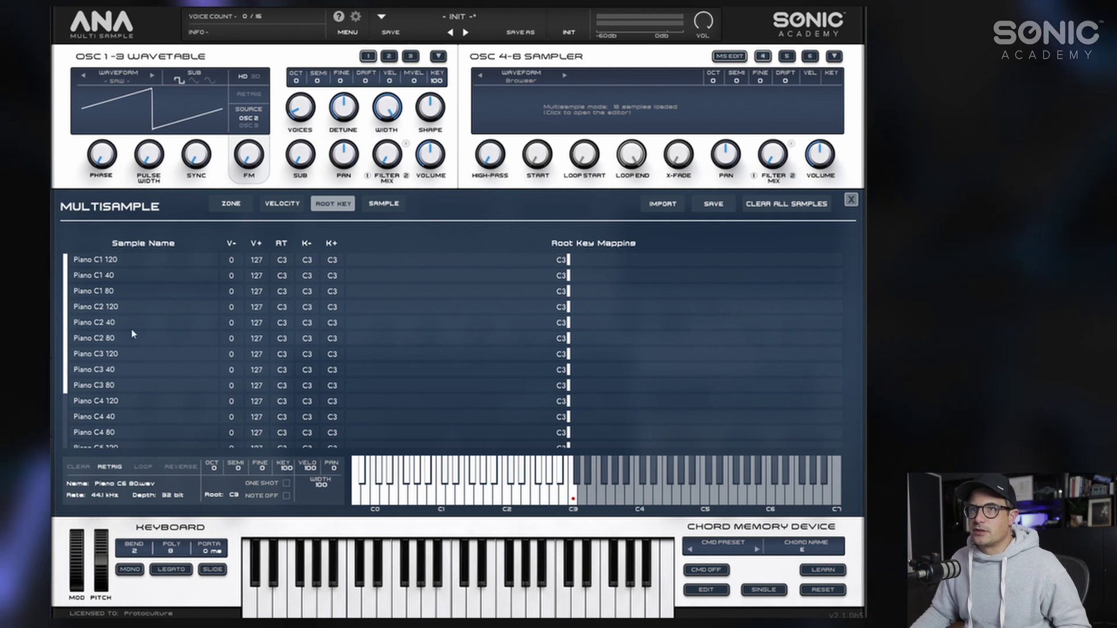
Step: Move the root keys of the Piano C1 through C4 sample groups to their matching notes
{"action": "left_click", "coordinate": [143, 294]}
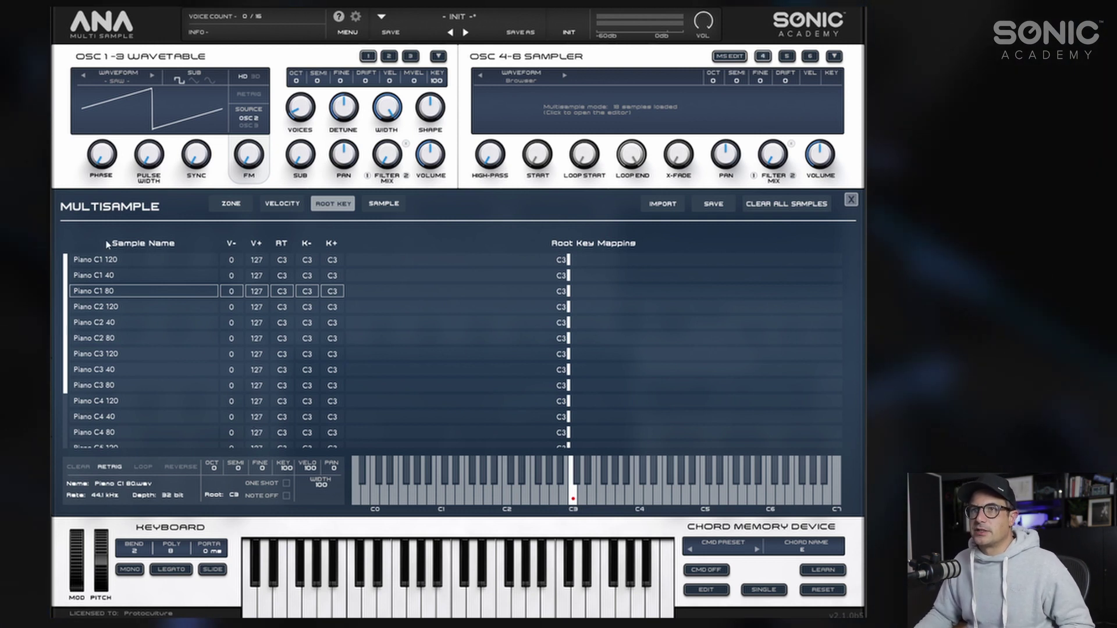
{"action": "left_click", "coordinate": [111, 260], "text": "shift"}
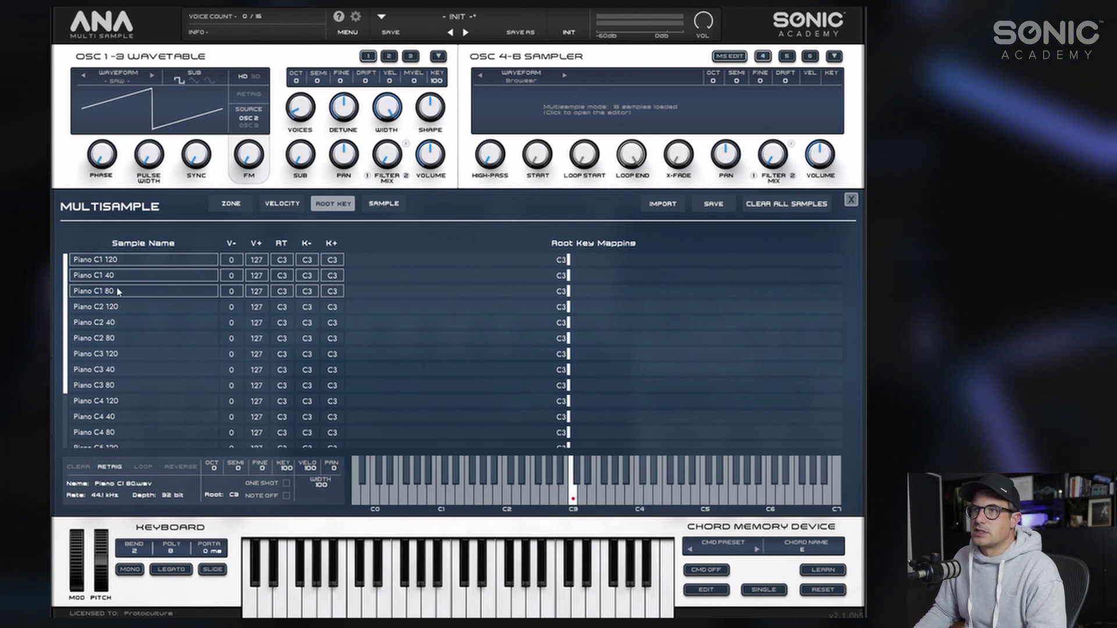
{"action": "mouse_move", "coordinate": [566, 295]}
{"action": "left_mouse_down"}
{"action": "mouse_move", "coordinate": [424, 301]}
{"action": "mouse_move", "coordinate": [434, 299]}
{"action": "left_mouse_up"}
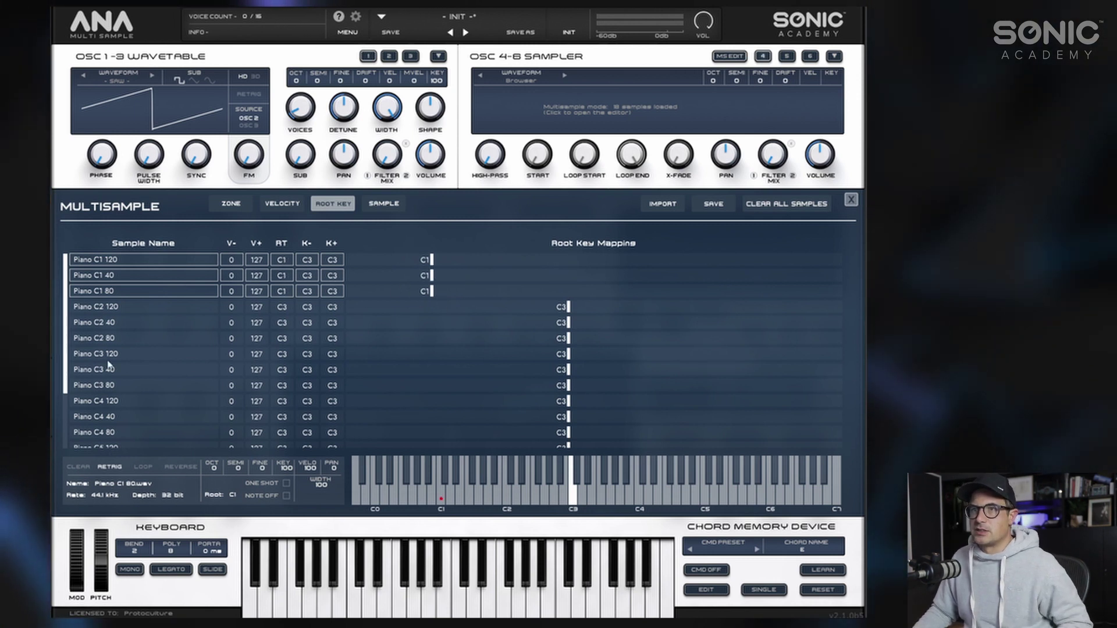
{"action": "left_click", "coordinate": [96, 307]}
{"action": "left_click", "coordinate": [96, 338], "text": "shift"}
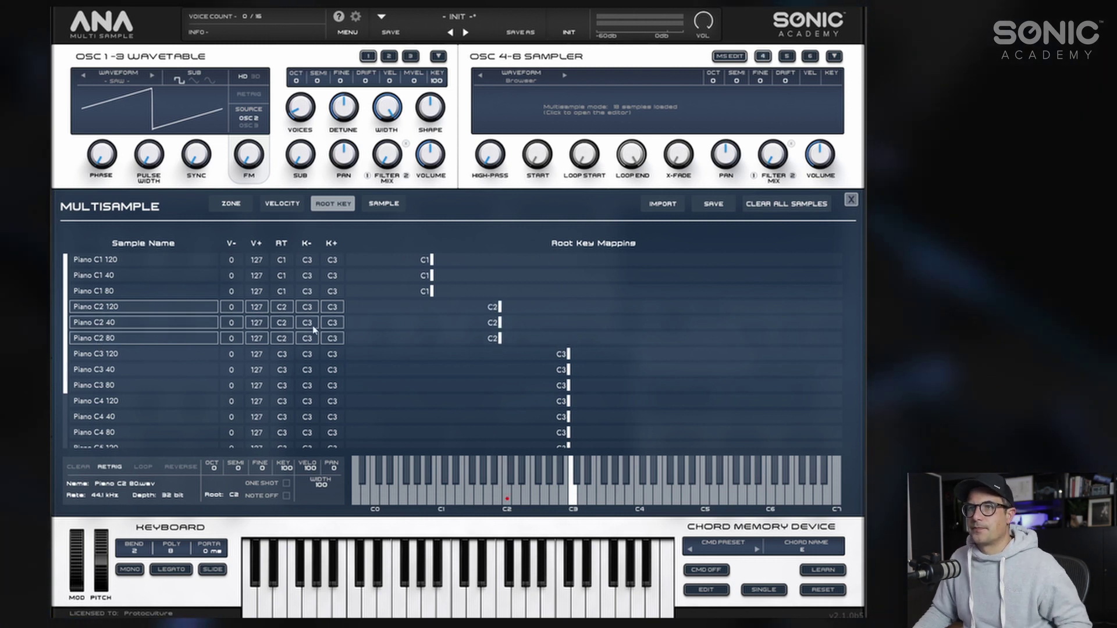
{"action": "left_click", "coordinate": [131, 355]}
{"action": "left_click", "coordinate": [132, 385], "text": "shift"}
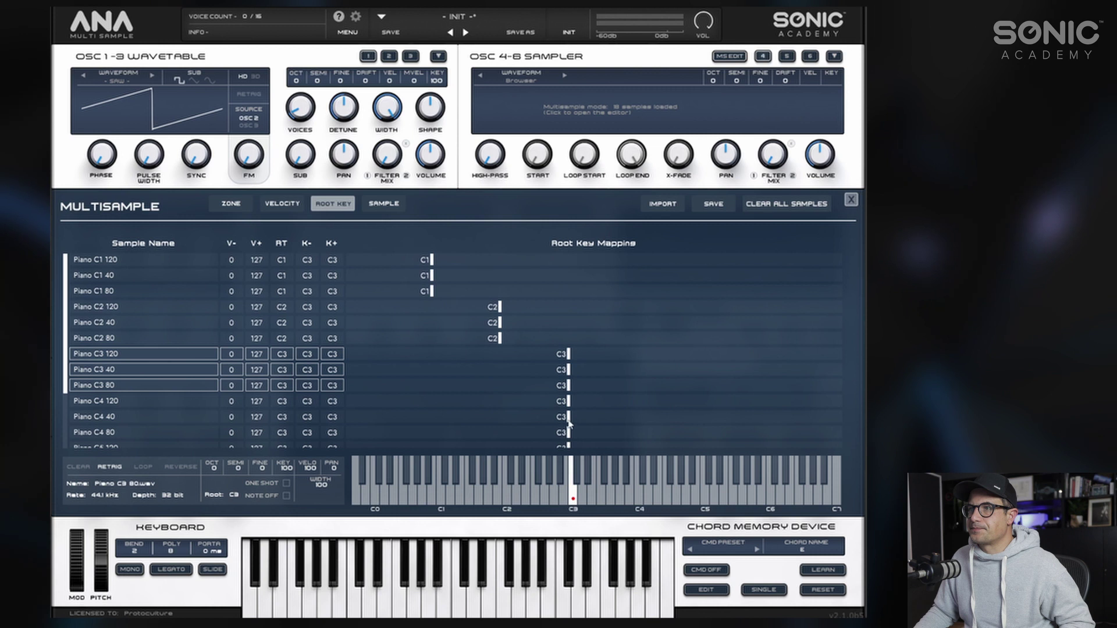
{"action": "scroll", "coordinate": [131, 401], "scroll_direction": "down", "scroll_amount": 2}
{"action": "left_click", "coordinate": [131, 350]}
{"action": "left_click", "coordinate": [130, 381], "text": "shift"}
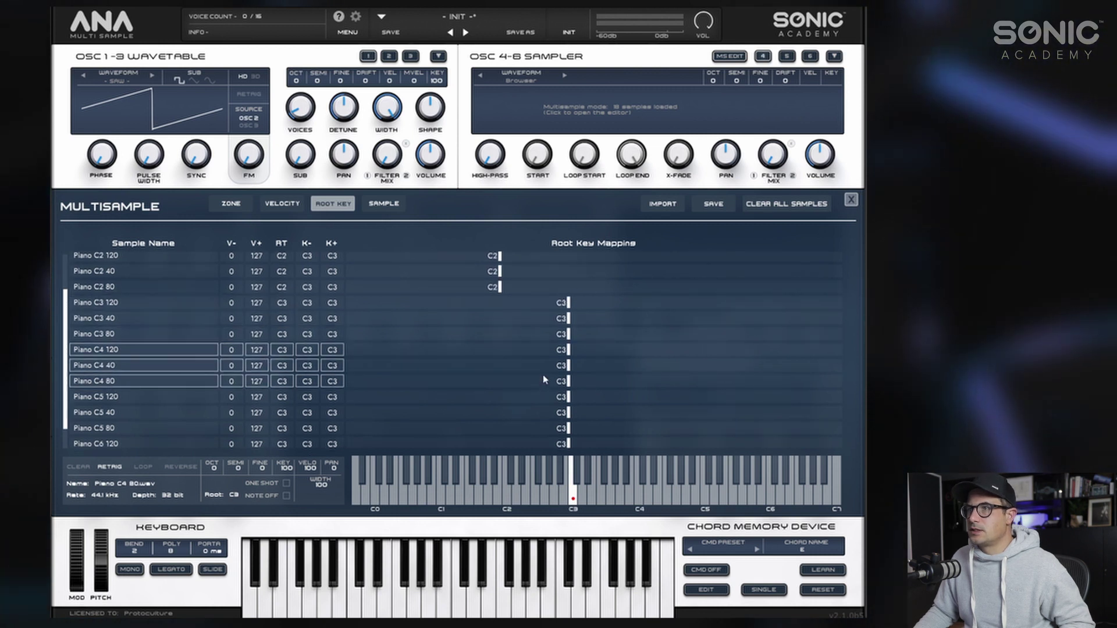
{"action": "left_click_drag", "start_coordinate": [648, 395], "coordinate": [639, 395]}
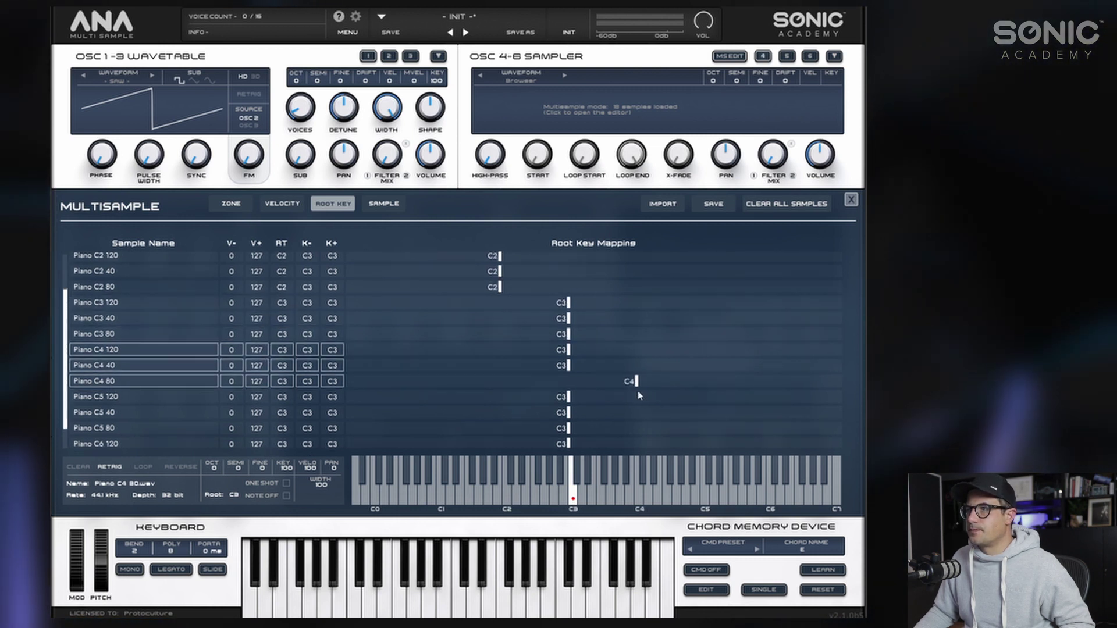
Step: Set the Piano C5 and C6 samples' root keys to C5 and C6
{"action": "left_click", "coordinate": [81, 397]}
{"action": "left_click", "coordinate": [99, 428], "text": "shift"}
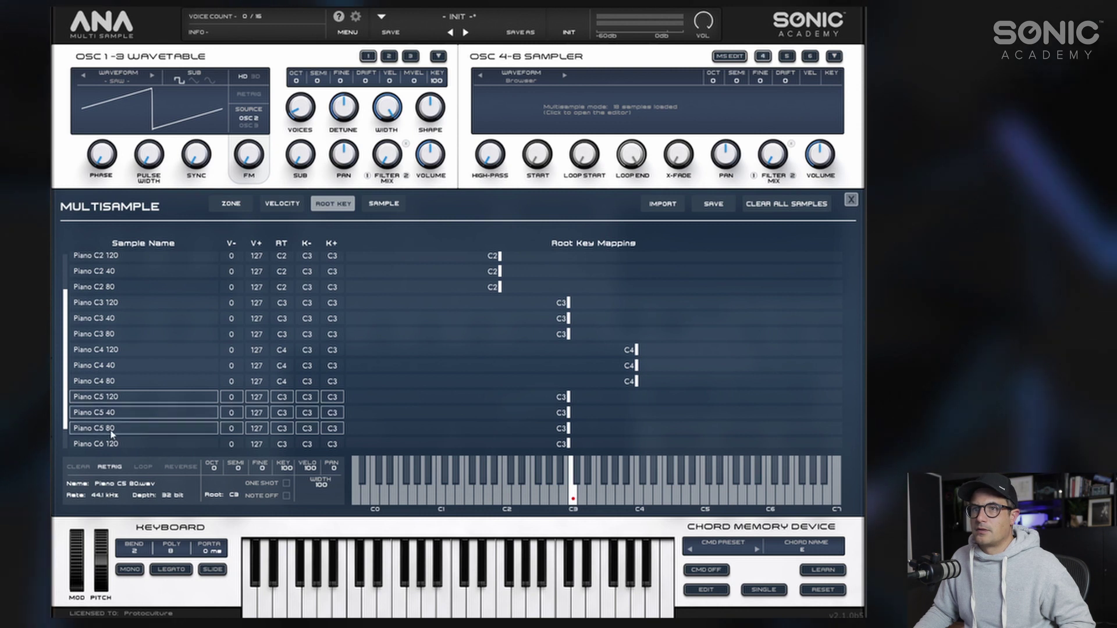
{"action": "left_click_drag", "start_coordinate": [569, 429], "coordinate": [594, 433]}
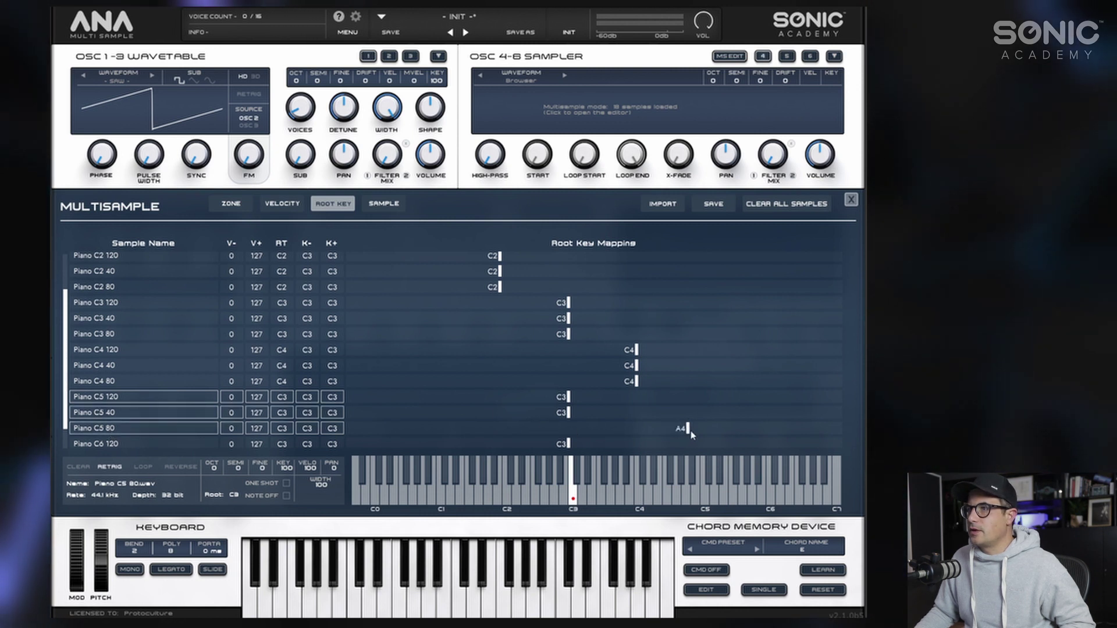
{"action": "left_click_drag", "start_coordinate": [691, 432], "coordinate": [711, 433]}
{"action": "left_click_drag", "start_coordinate": [145, 444], "coordinate": [174, 456]}
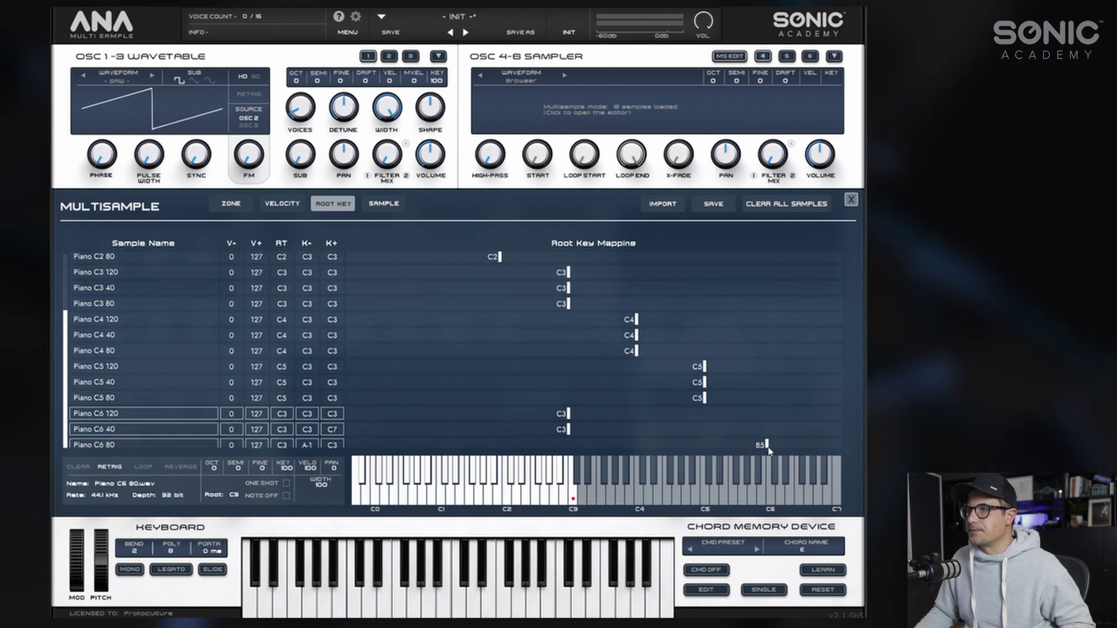
{"action": "left_click_drag", "start_coordinate": [782, 451], "coordinate": [772, 446]}
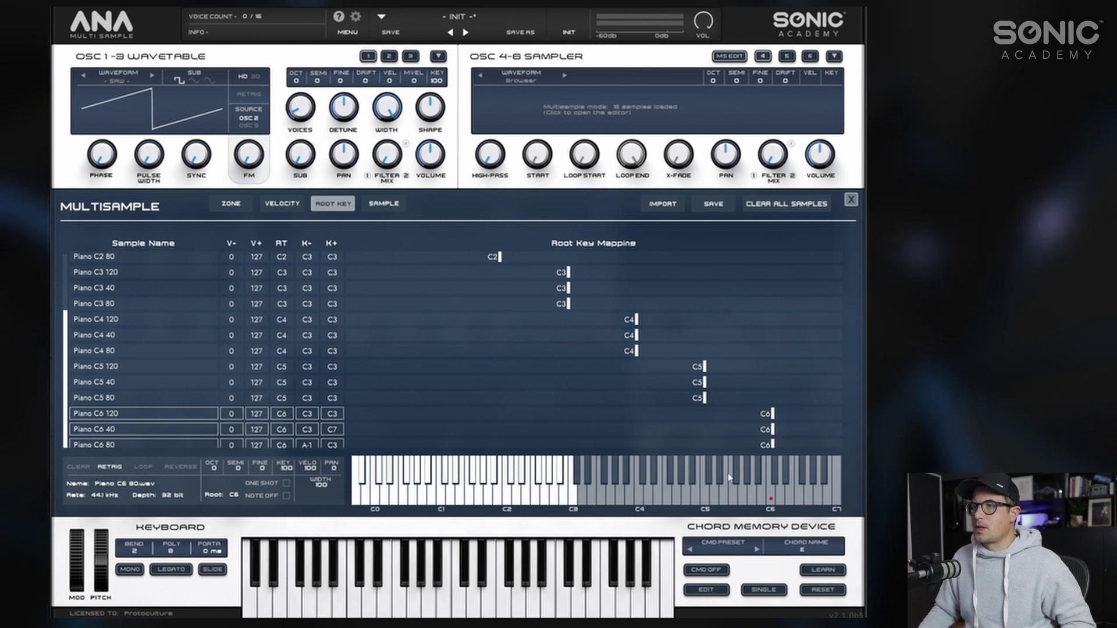
{"action": "left_click", "coordinate": [229, 205]}
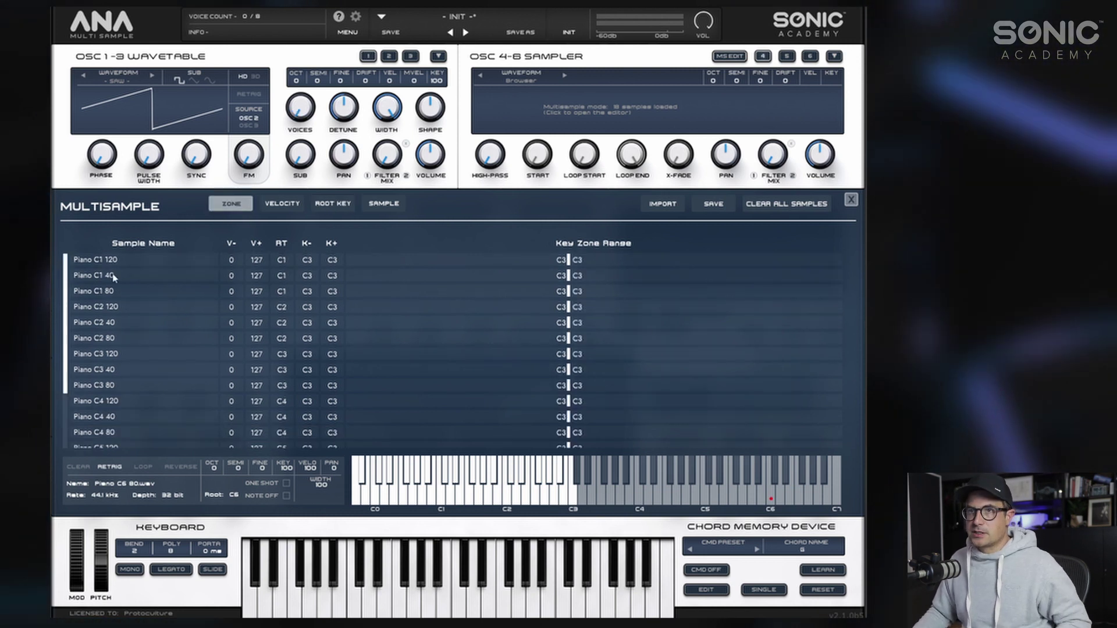
Step: Map every sample's key zone around its root key, so Piano C1 120 covers A-1–C1
{"action": "left_click_drag", "start_coordinate": [119, 262], "coordinate": [112, 447]}
{"action": "right_click", "coordinate": [153, 300]}
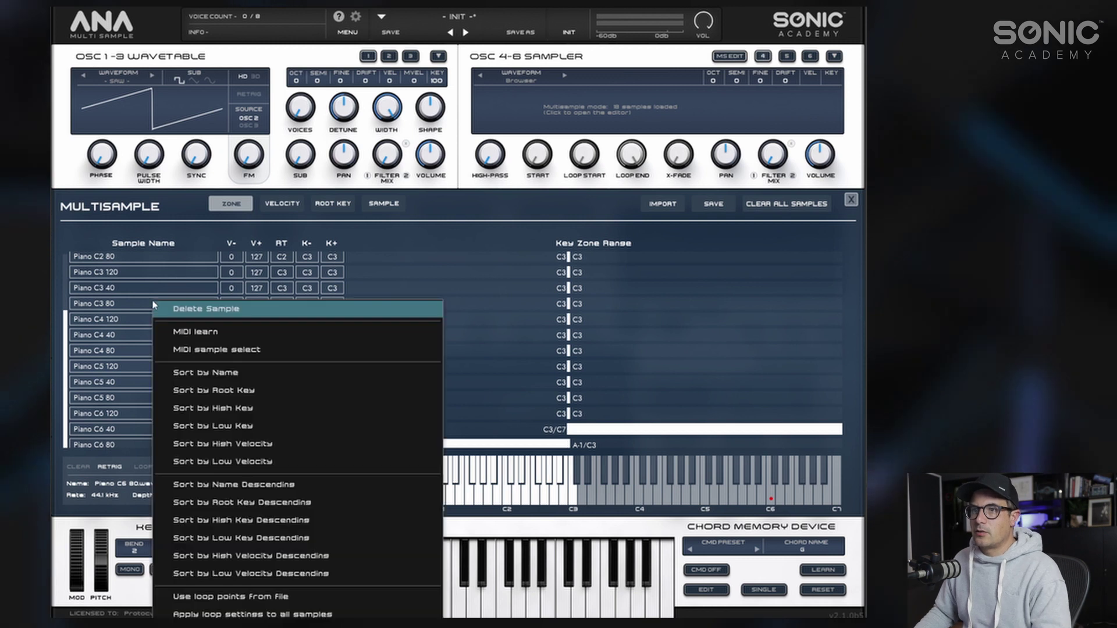
{"action": "left_click", "coordinate": [250, 614]}
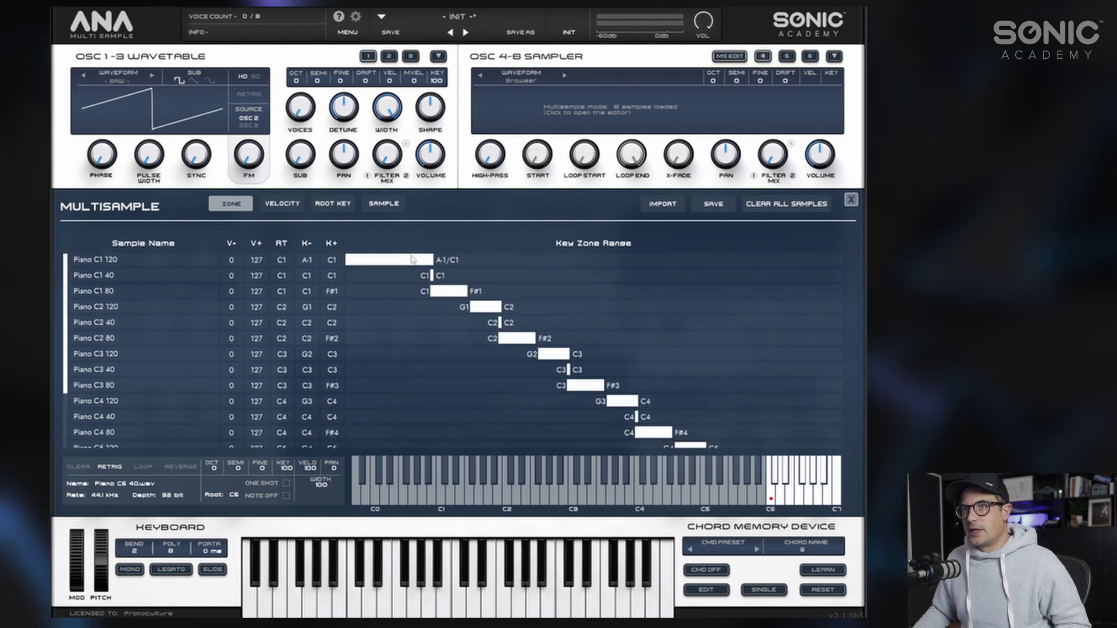
{"action": "scroll", "coordinate": [409, 273], "scroll_direction": "up", "scroll_amount": 3}
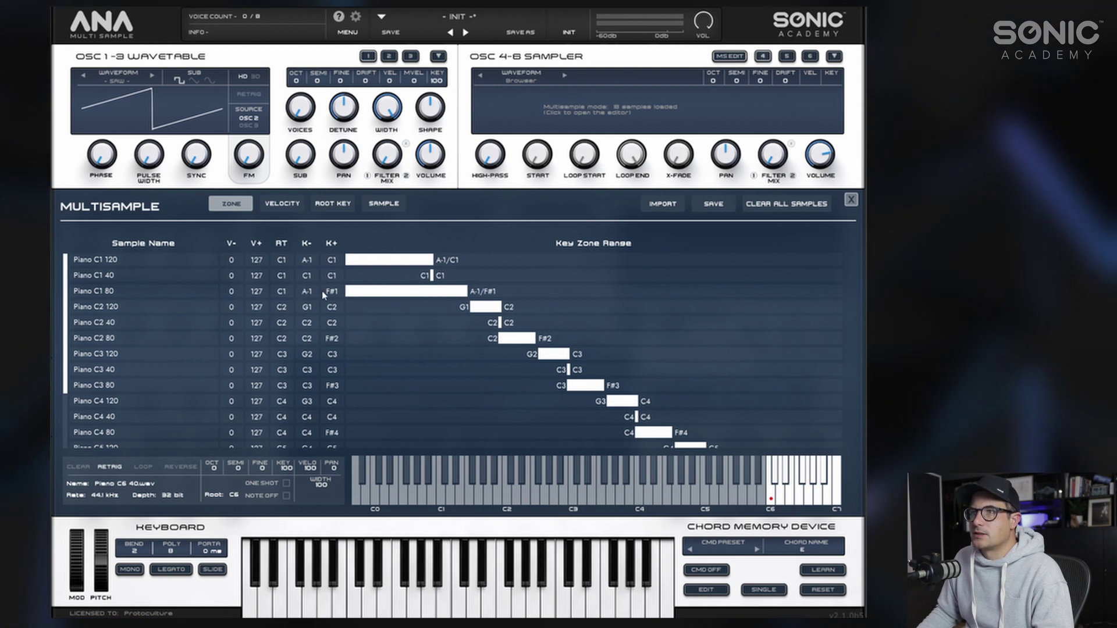
Step: Stretch the Piano C1 and C2 zones down to A-1 so each note's layers share one range
{"action": "left_click_drag", "start_coordinate": [431, 275], "coordinate": [467, 264]}
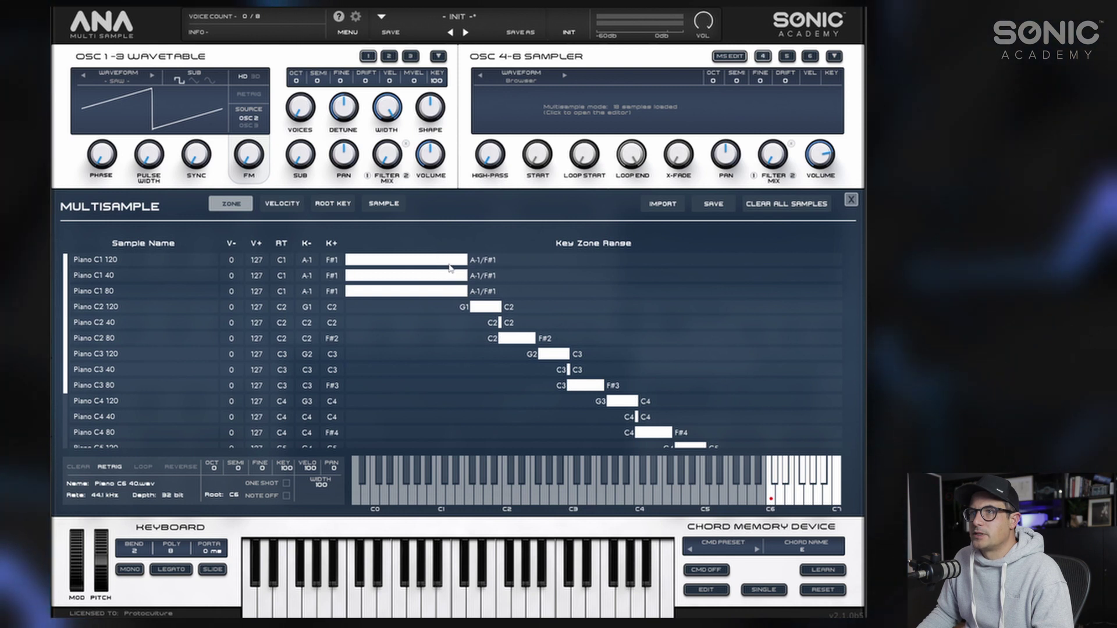
{"action": "left_click", "coordinate": [146, 306]}
{"action": "left_click", "coordinate": [138, 339], "text": "shift"}
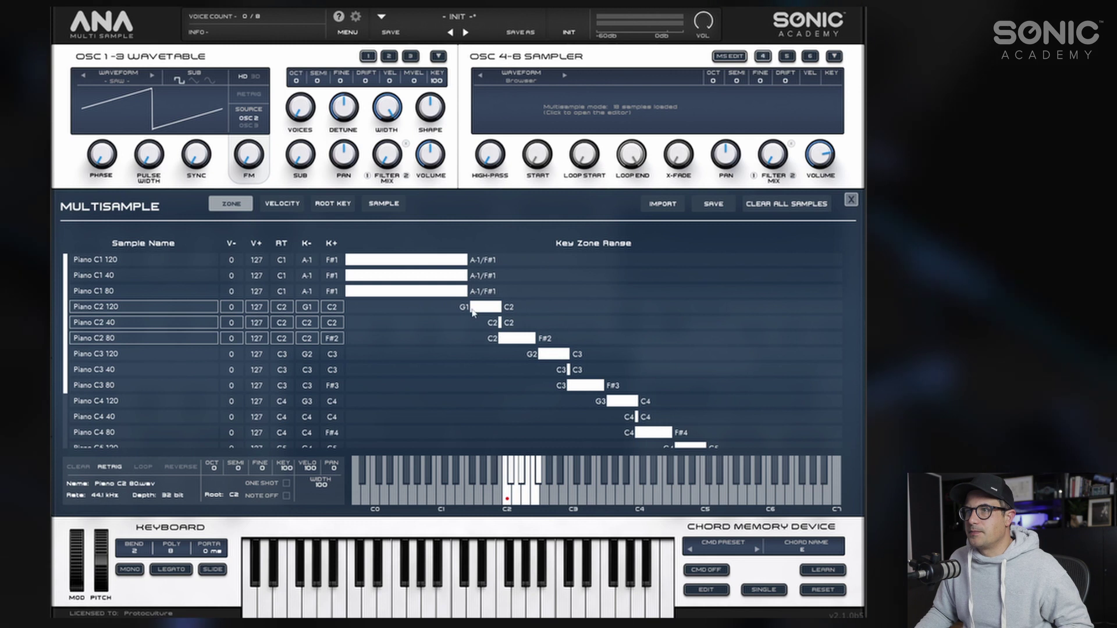
{"action": "left_click_drag", "start_coordinate": [471, 308], "coordinate": [347, 308]}
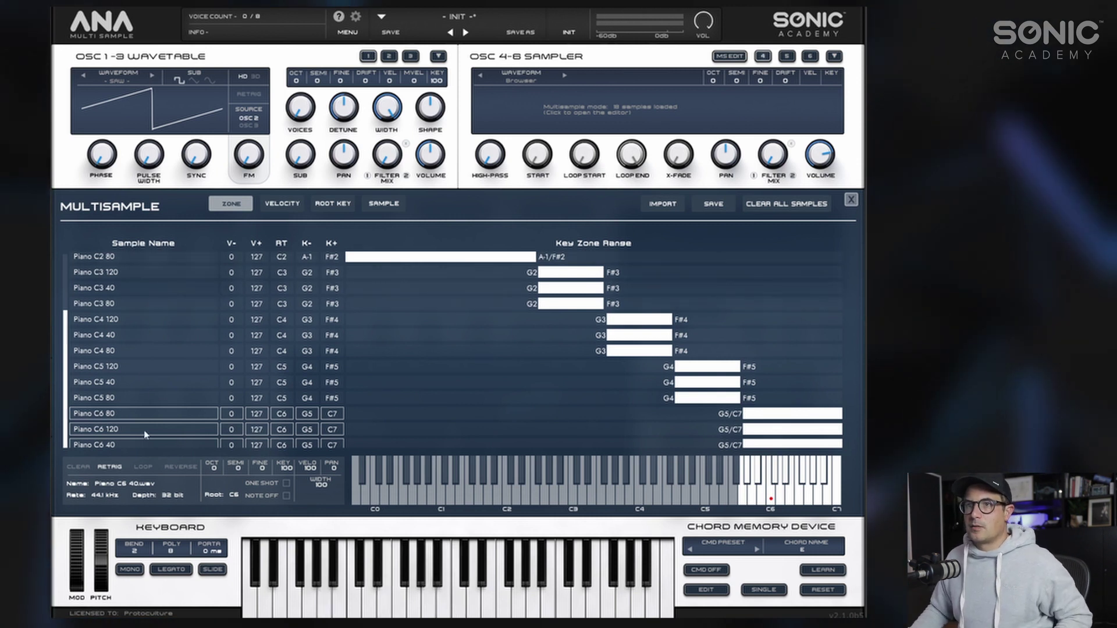
{"action": "scroll", "coordinate": [122, 335], "scroll_direction": "up", "scroll_amount": 3}
{"action": "scroll", "coordinate": [233, 323], "scroll_direction": "up", "scroll_amount": 2}
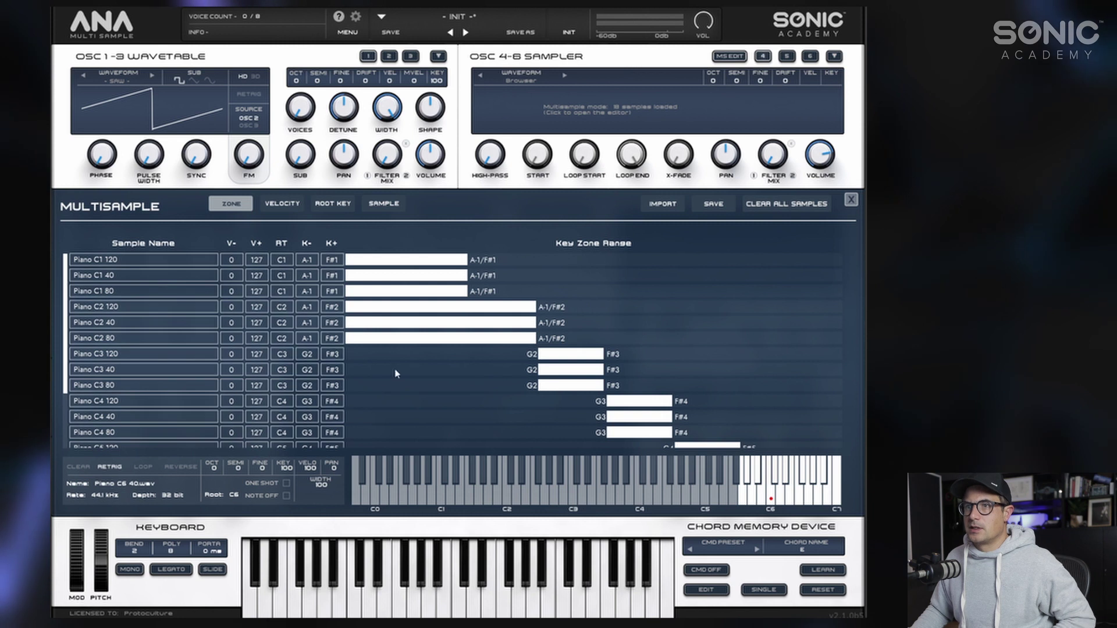
{"action": "left_click", "coordinate": [381, 204]}
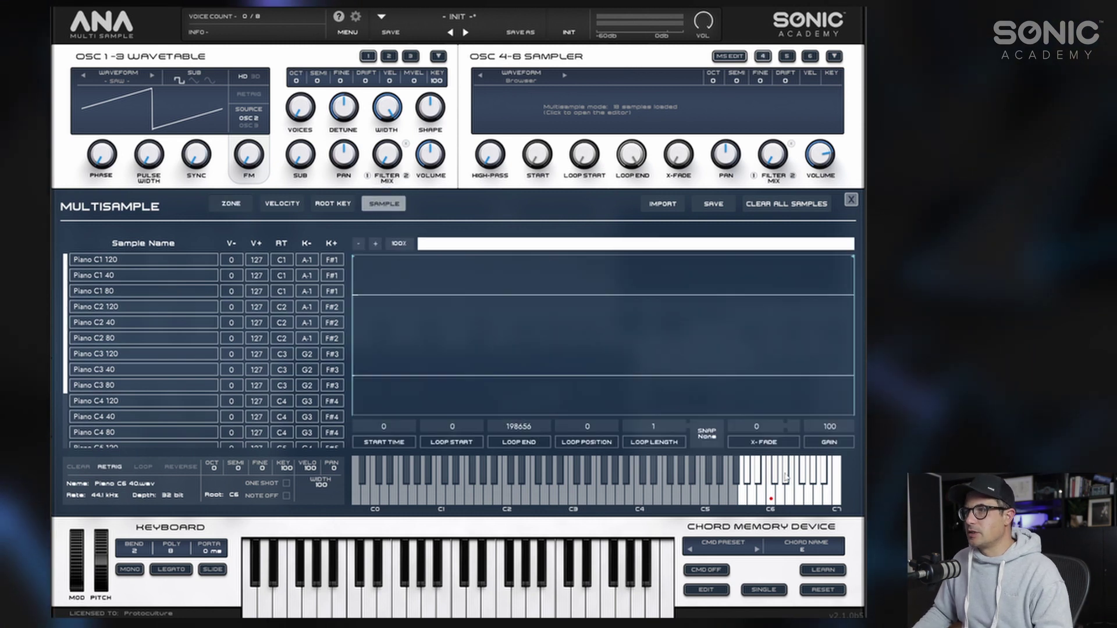
Step: Raise the sample gain from 100 to 200
{"action": "left_click_drag", "start_coordinate": [829, 426], "coordinate": [842, 354]}
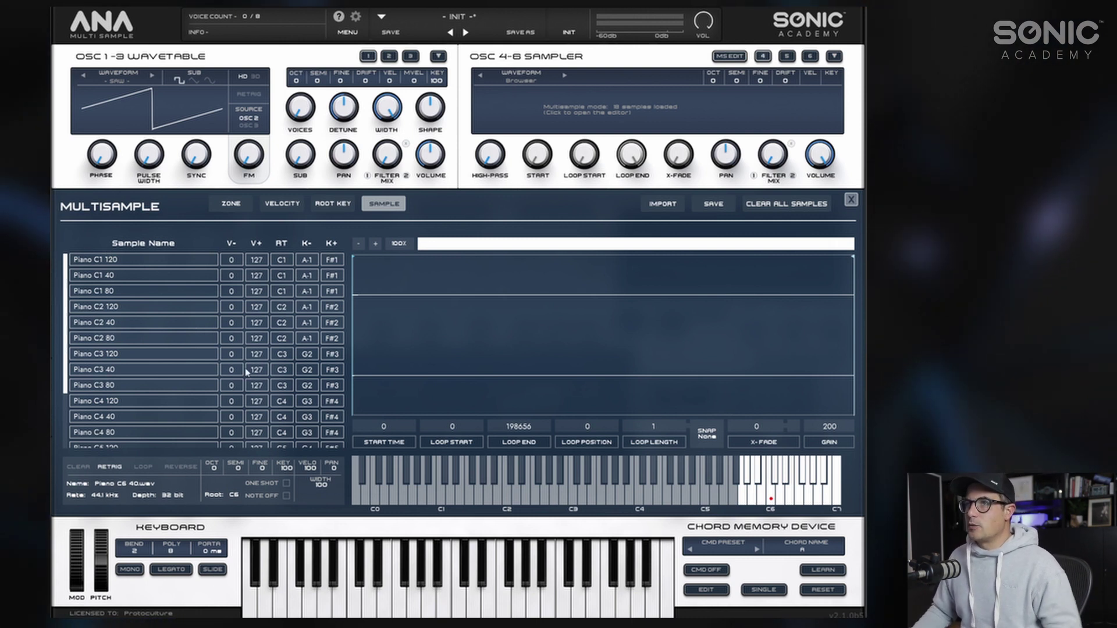
{"action": "left_click", "coordinate": [282, 204]}
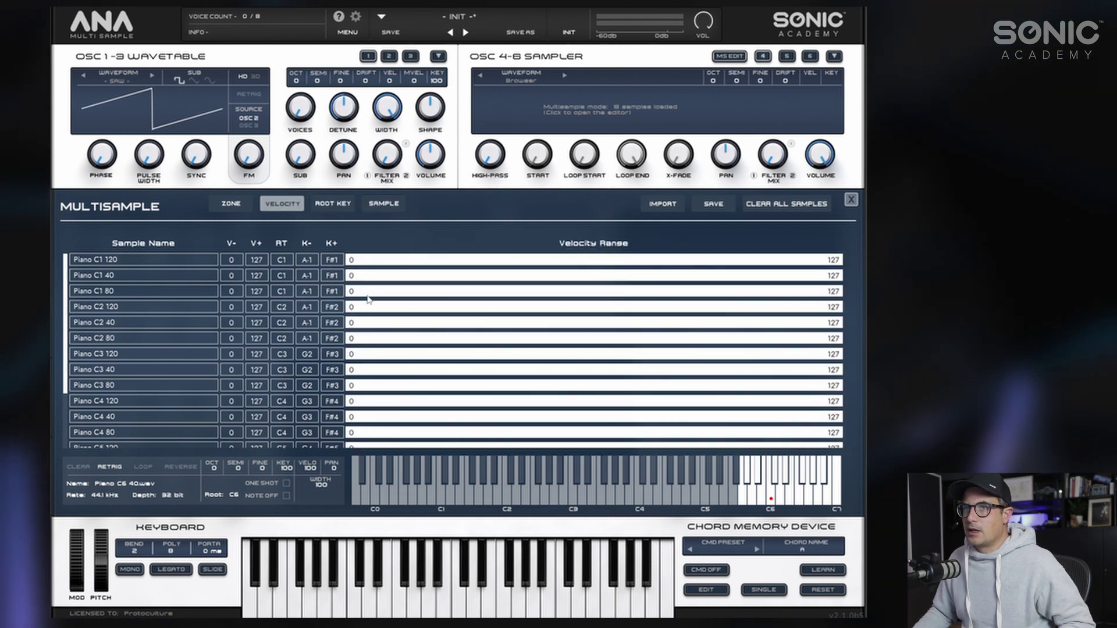
Step: Limit the Piano C1 40 sample to velocities 0–40
{"action": "scroll", "coordinate": [370, 293], "scroll_direction": "down", "scroll_amount": 3}
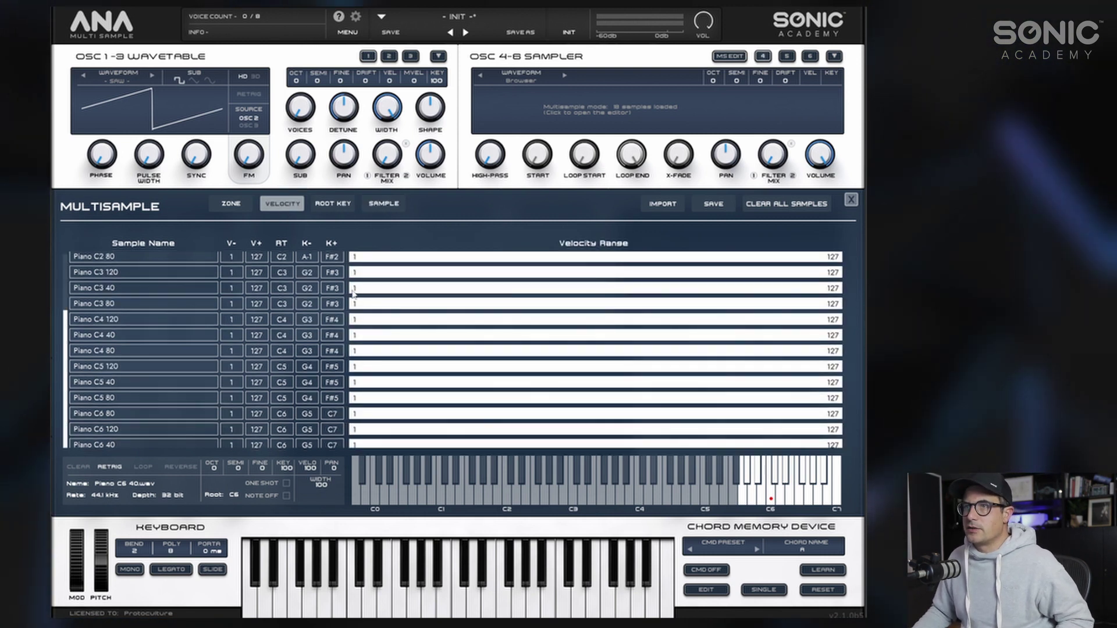
{"action": "scroll", "coordinate": [345, 299], "scroll_direction": "up", "scroll_amount": 3}
{"action": "left_click", "coordinate": [119, 276]}
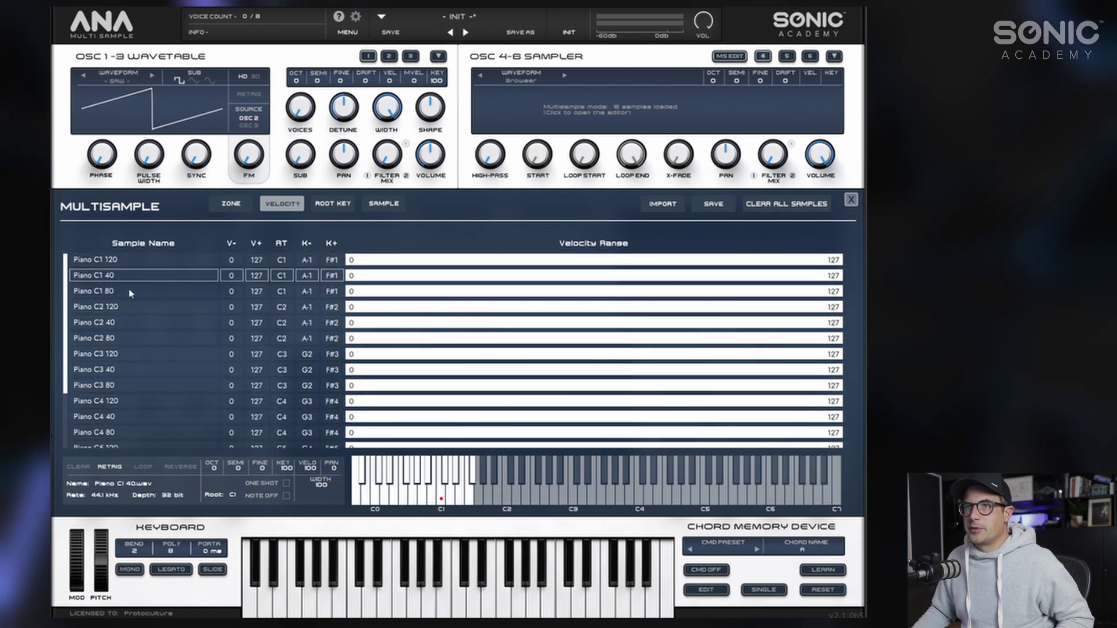
{"action": "left_click", "coordinate": [119, 291]}
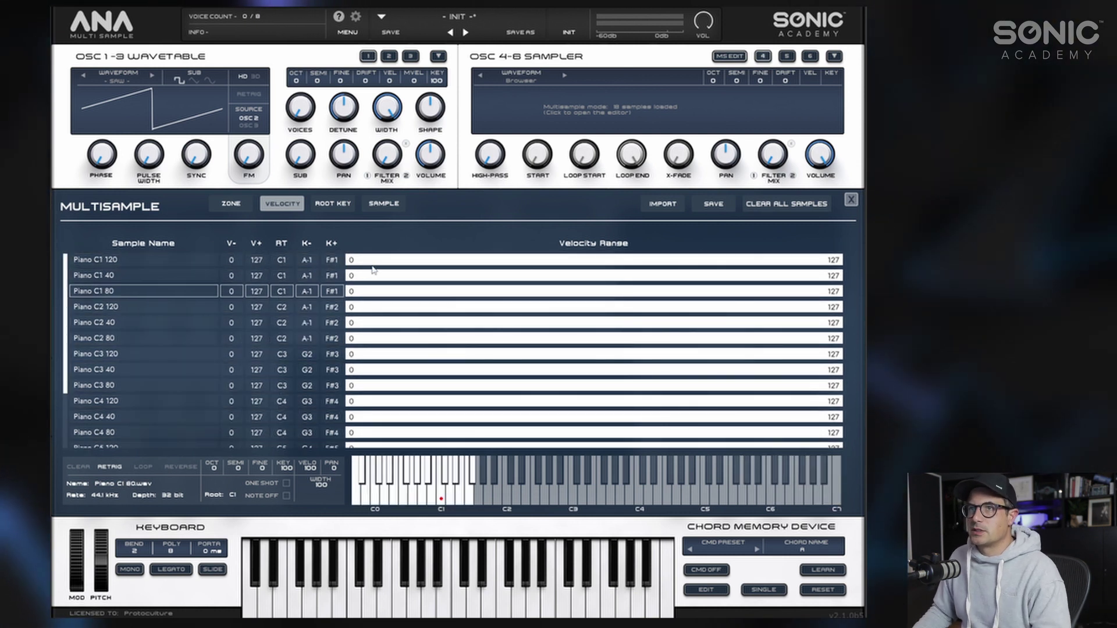
{"action": "left_click", "coordinate": [838, 279]}
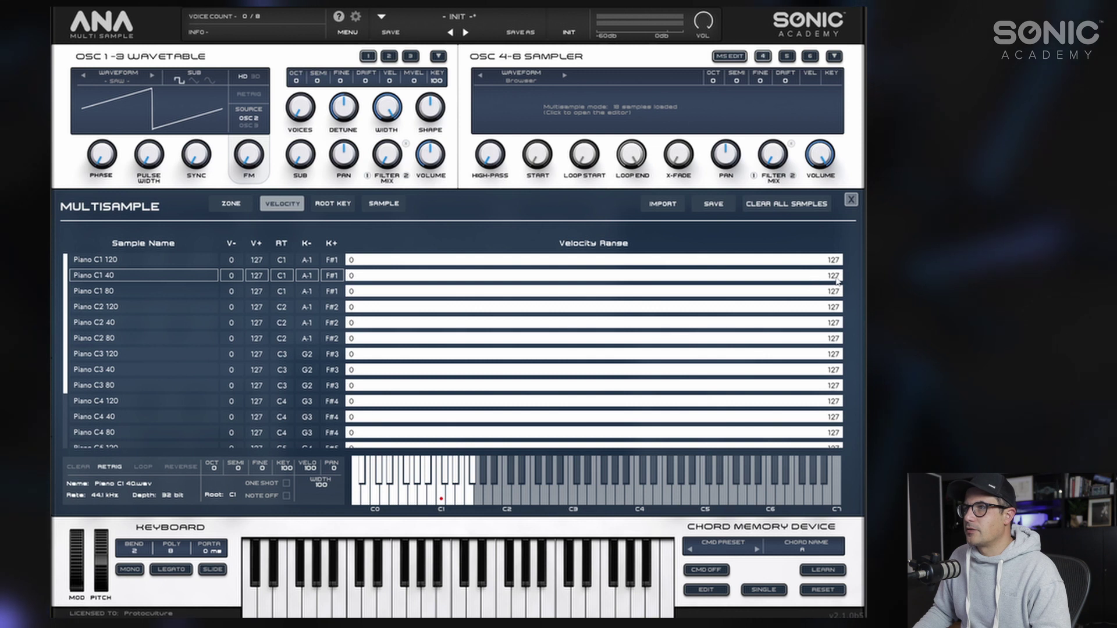
{"action": "left_click_drag", "start_coordinate": [837, 281], "coordinate": [617, 292]}
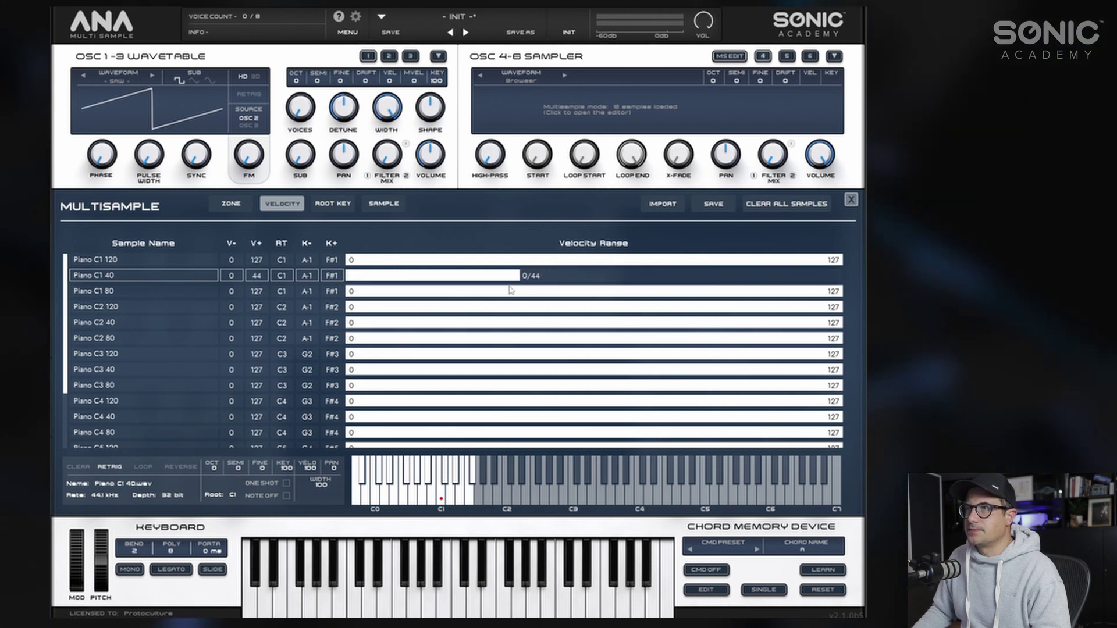
{"action": "left_click_drag", "start_coordinate": [504, 291], "coordinate": [495, 292]}
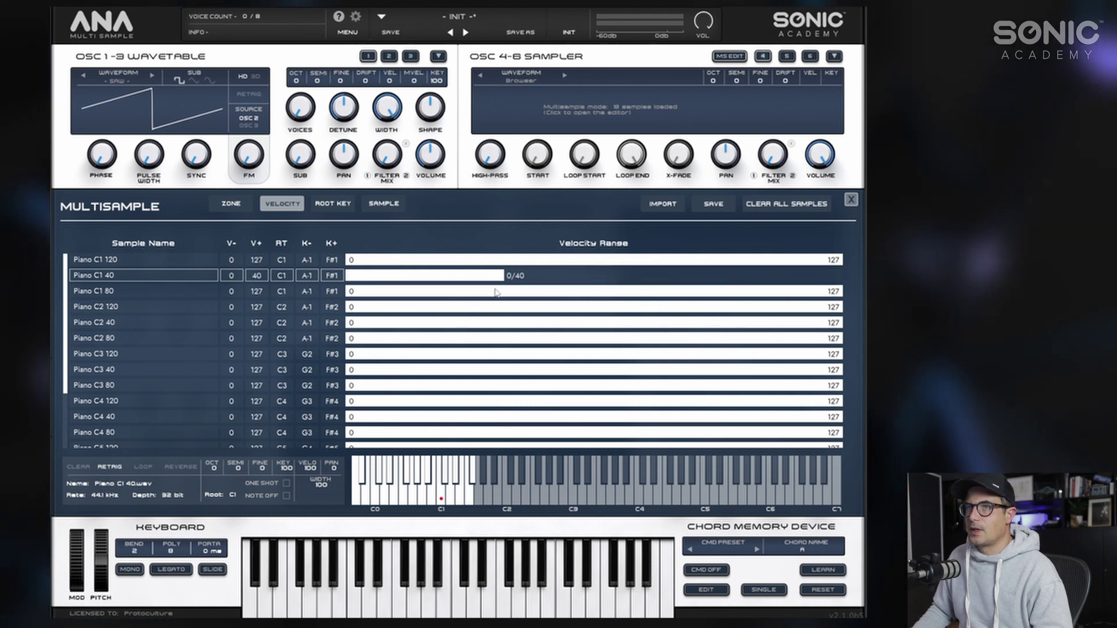
Step: Group the Piano C2 through C6 40 samples and start narrowing their velocity range
{"action": "left_click", "coordinate": [116, 322]}
{"action": "left_click", "coordinate": [119, 370]}
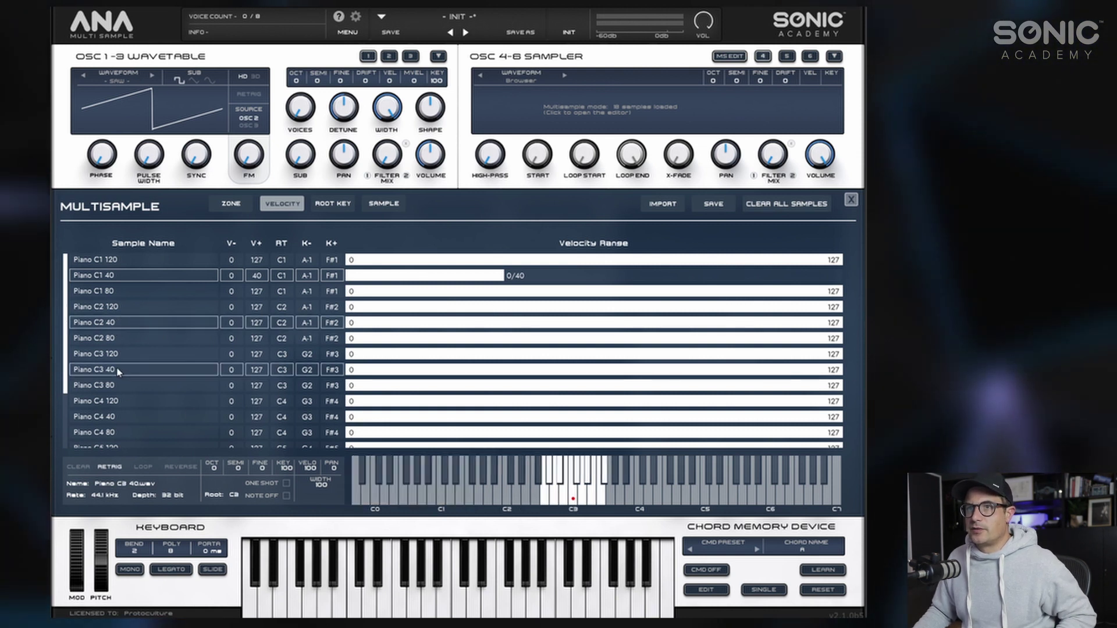
{"action": "left_click", "coordinate": [119, 417]}
{"action": "scroll", "coordinate": [121, 427], "scroll_direction": "down", "scroll_amount": 2}
{"action": "left_click", "coordinate": [111, 413]}
{"action": "scroll", "coordinate": [111, 419], "scroll_direction": "down", "scroll_amount": 2}
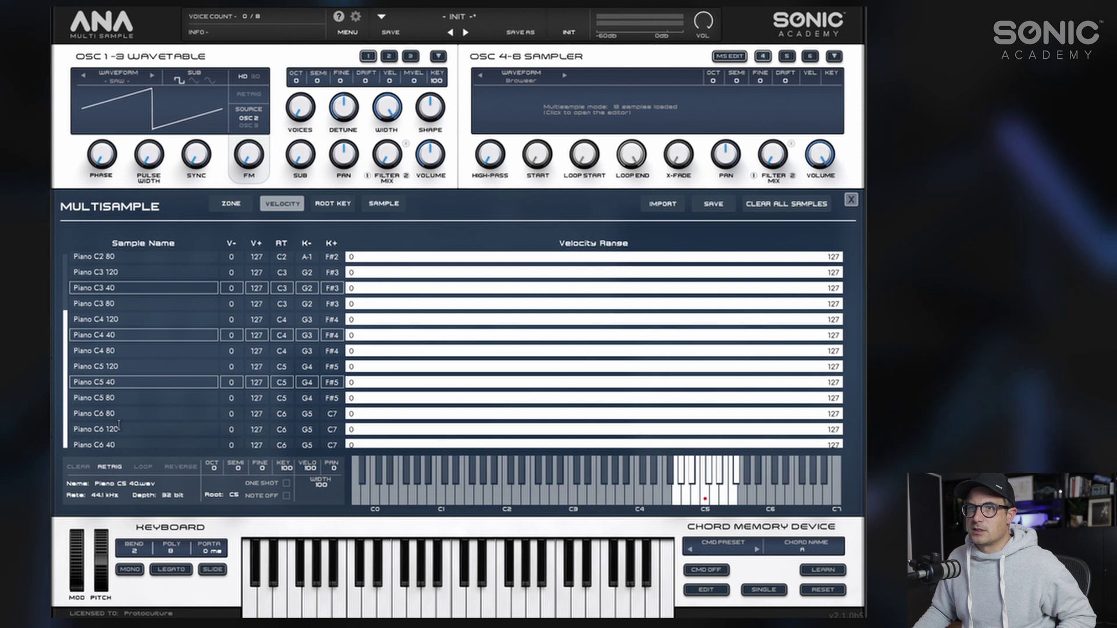
{"action": "left_click", "coordinate": [104, 446]}
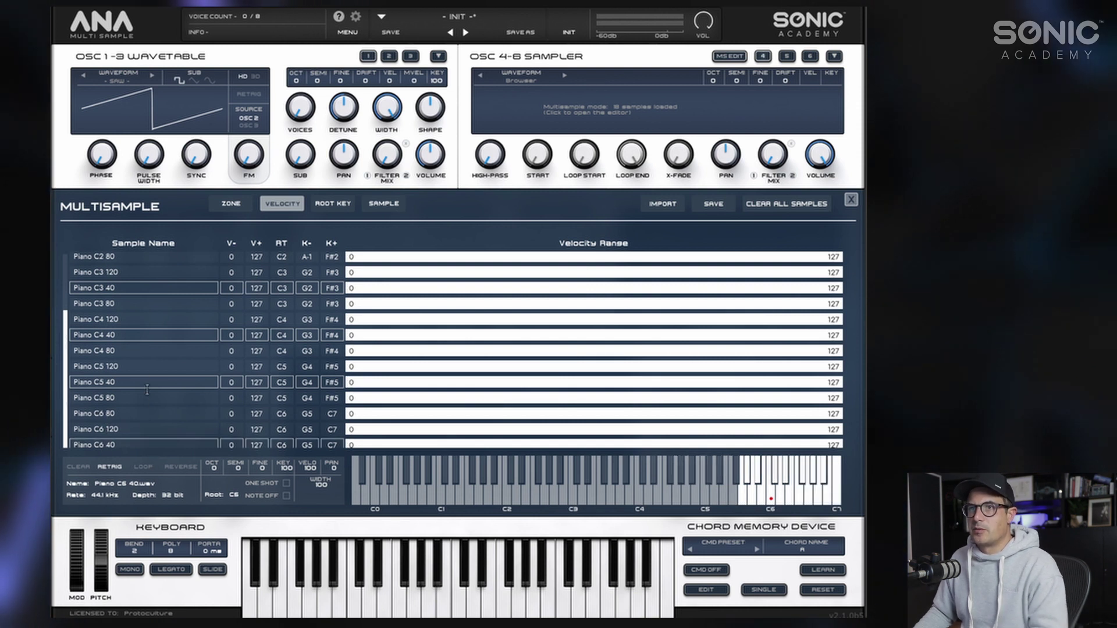
{"action": "left_click_drag", "start_coordinate": [840, 443], "coordinate": [729, 449]}
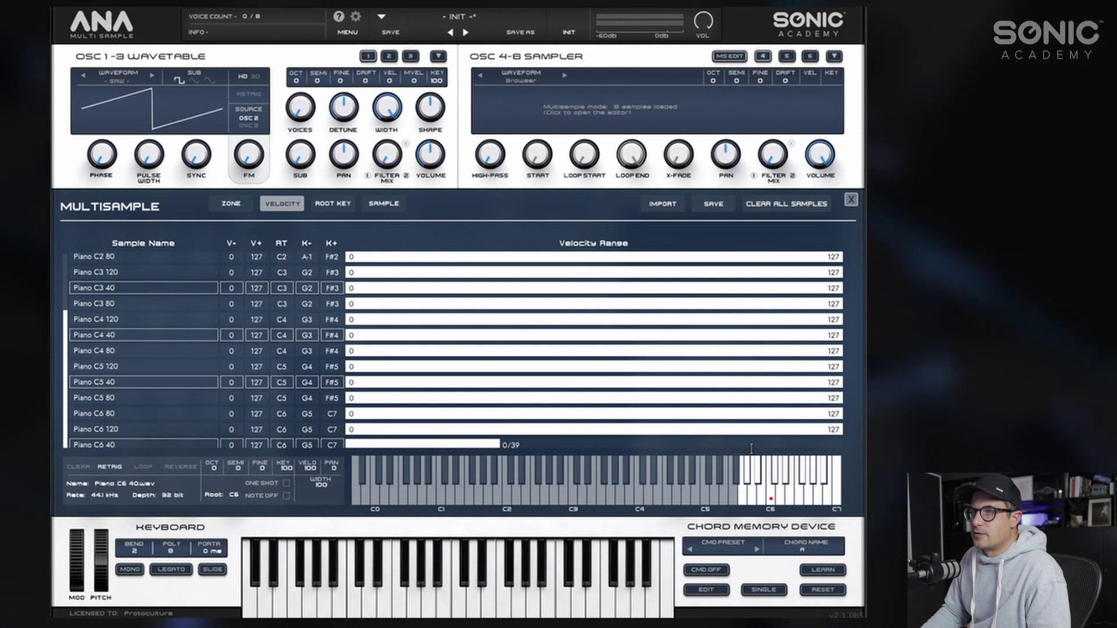
Step: Cap all 40 samples at velocity 40 and set the 80 samples to velocities 41–80
{"action": "left_click_drag", "start_coordinate": [751, 448], "coordinate": [753, 449]}
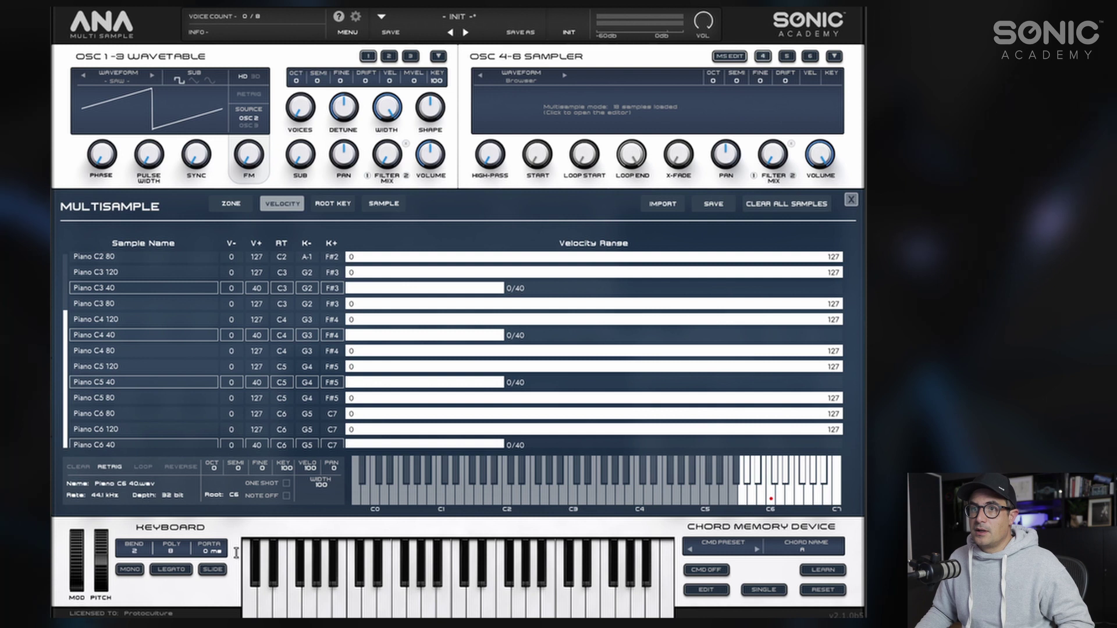
{"action": "left_click_drag", "start_coordinate": [838, 445], "coordinate": [540, 445]}
{"action": "left_click_drag", "start_coordinate": [373, 444], "coordinate": [391, 454]}
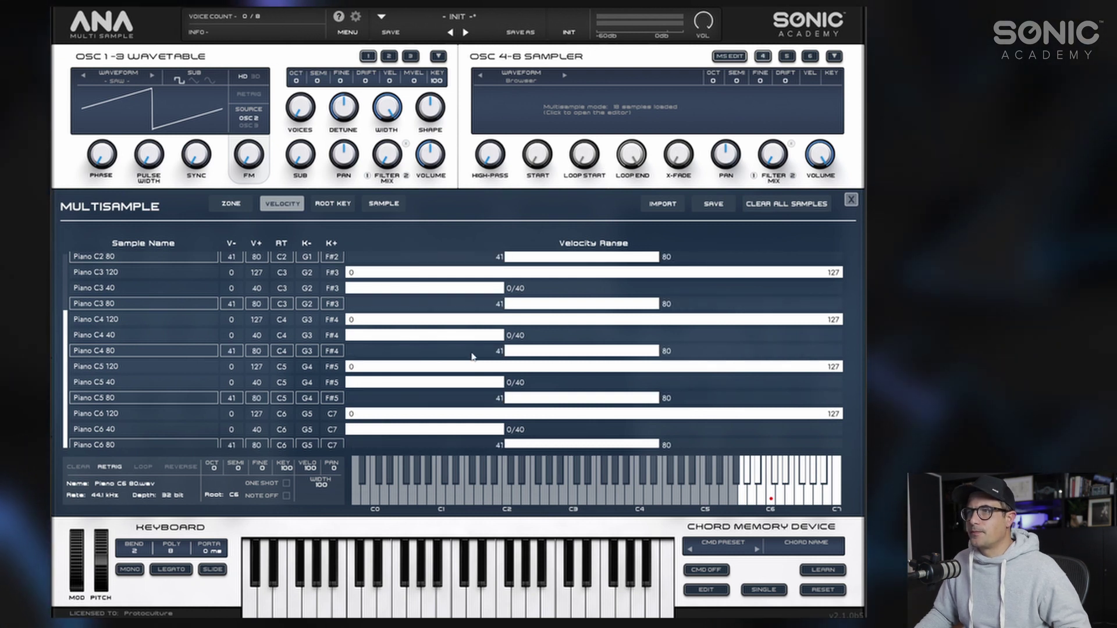
Step: Set the Piano 120 samples to velocities 81–127 and close the multisample editor
{"action": "left_click", "coordinate": [130, 420]}
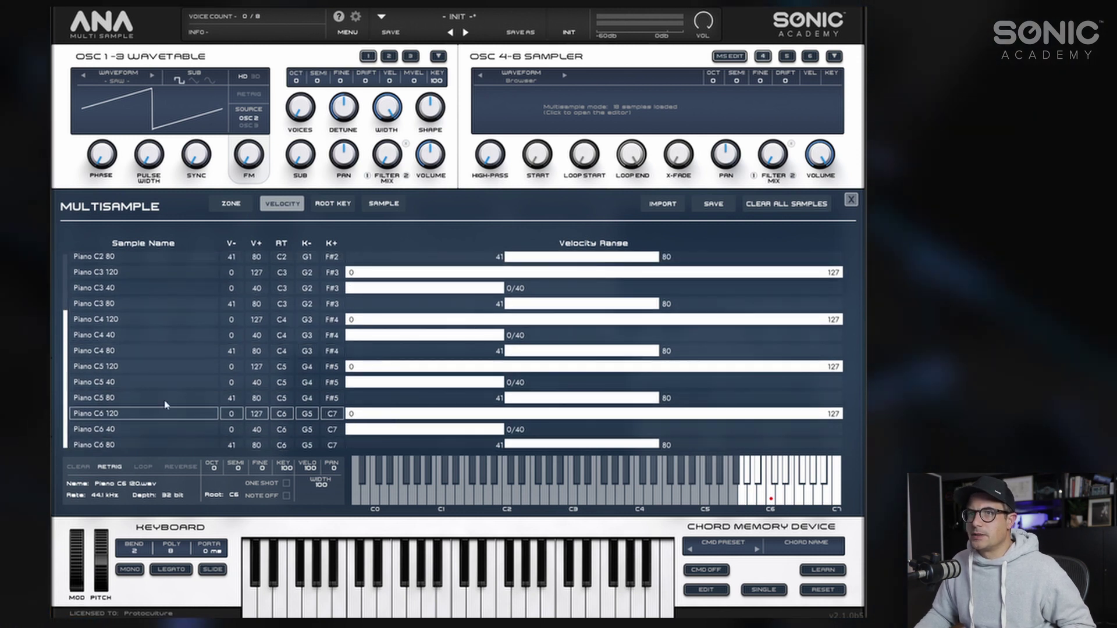
{"action": "left_click", "coordinate": [131, 366], "text": "ctrl"}
{"action": "left_click", "coordinate": [130, 320], "text": "ctrl"}
{"action": "left_click_drag", "start_coordinate": [349, 319], "coordinate": [661, 321]}
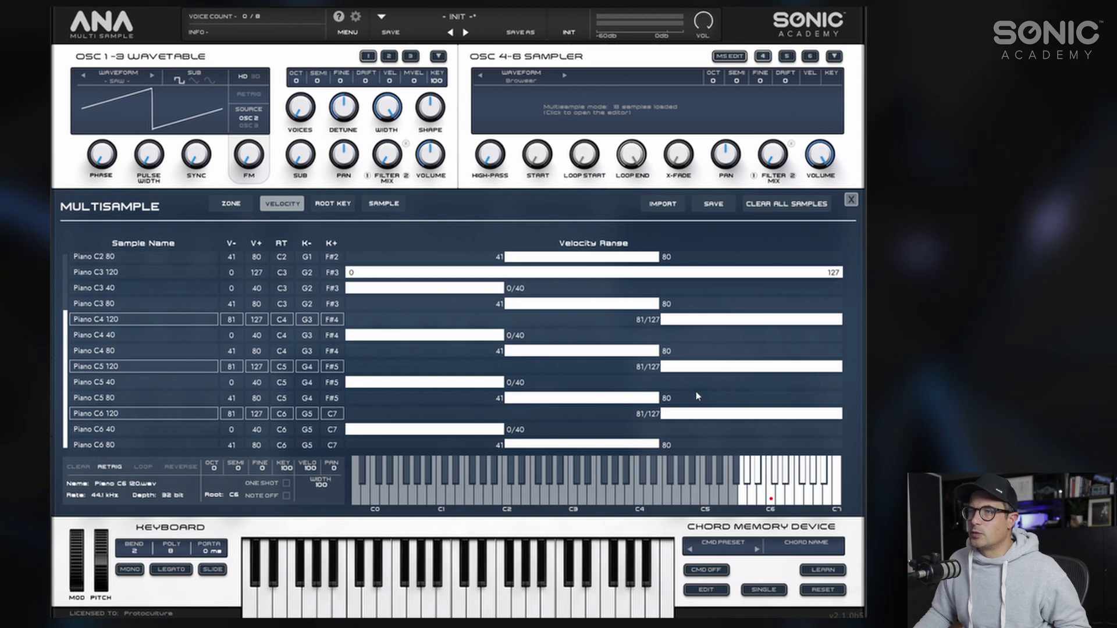
{"action": "left_click", "coordinate": [192, 312]}
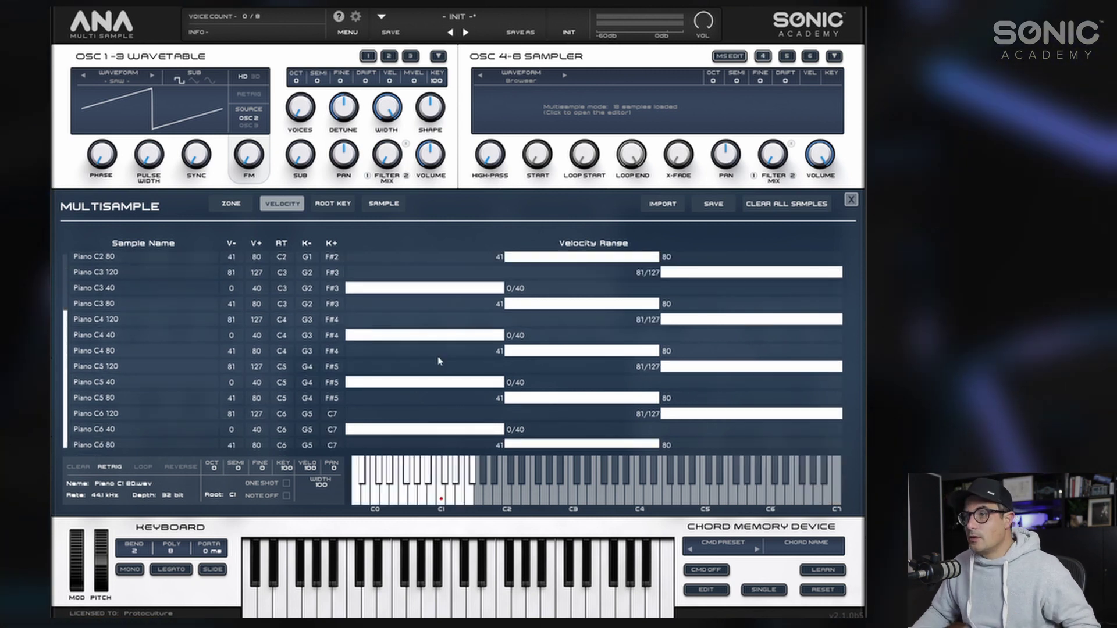
{"action": "scroll", "coordinate": [407, 303], "scroll_direction": "up", "scroll_amount": 3}
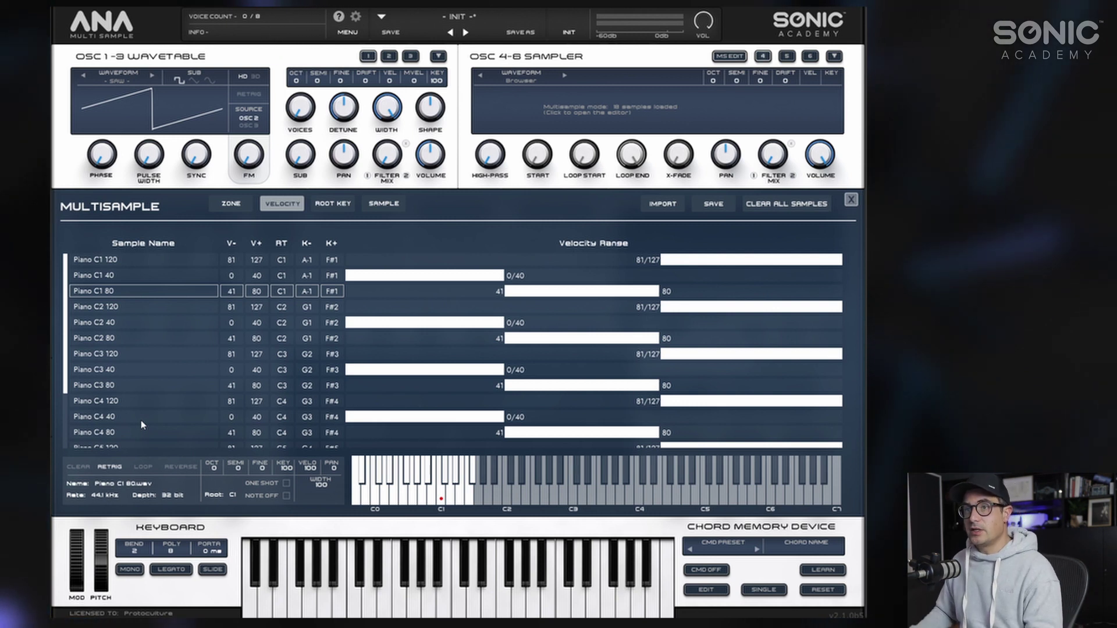
{"action": "left_click", "coordinate": [850, 201]}
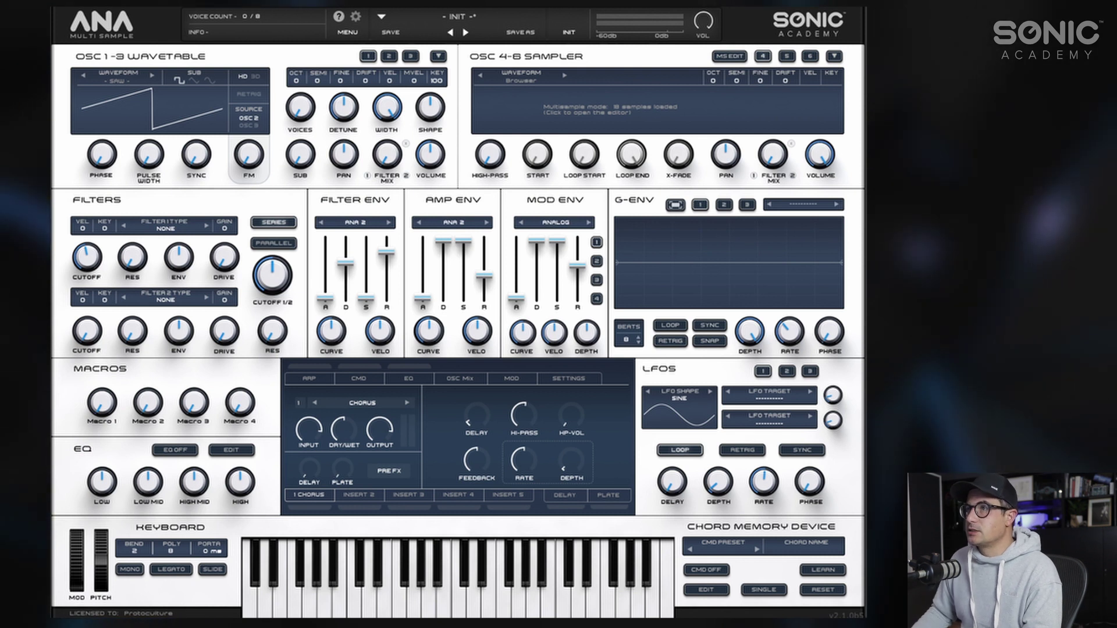
Step: Reopen the multisample editor to check the zones and show Piano C1 120's waveform and loop settings
{"action": "left_click", "coordinate": [586, 110]}
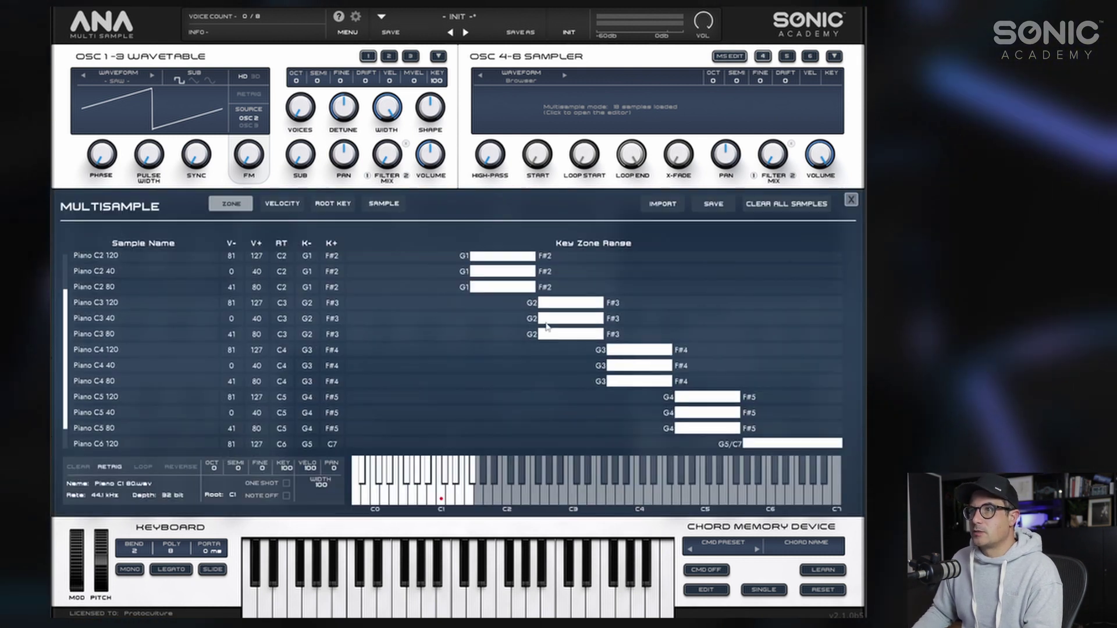
{"action": "scroll", "coordinate": [546, 327], "scroll_direction": "down", "scroll_amount": 2}
{"action": "scroll", "coordinate": [592, 391], "scroll_direction": "up", "scroll_amount": 5}
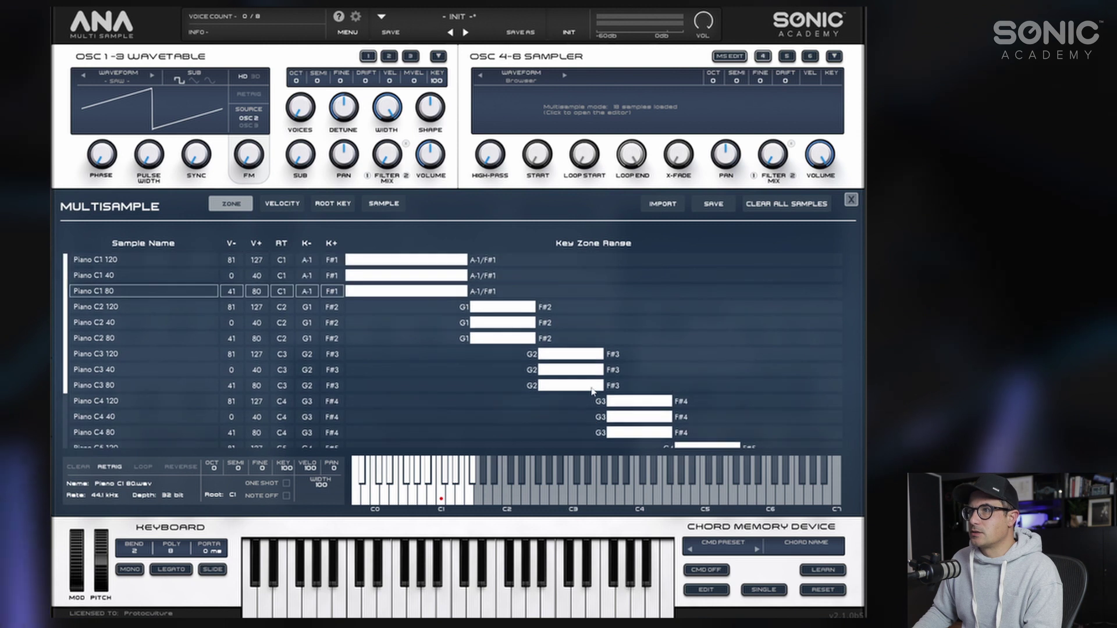
{"action": "left_click", "coordinate": [384, 204]}
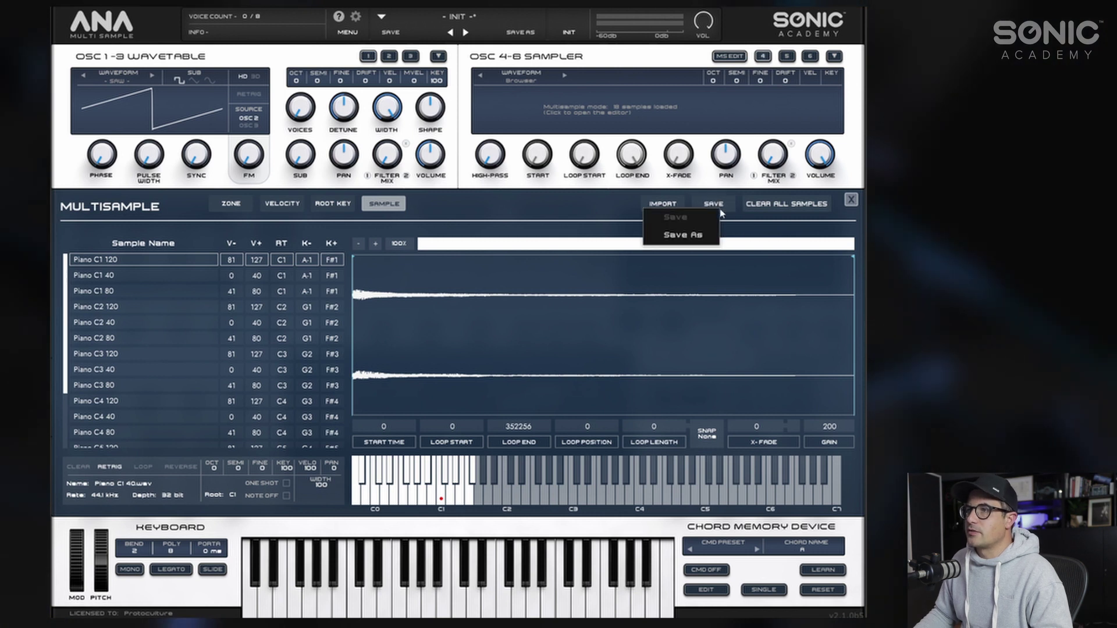
Step: Save a copy of the multisample named 'Piano Test' into the Piano user folder
{"action": "left_click", "coordinate": [683, 234]}
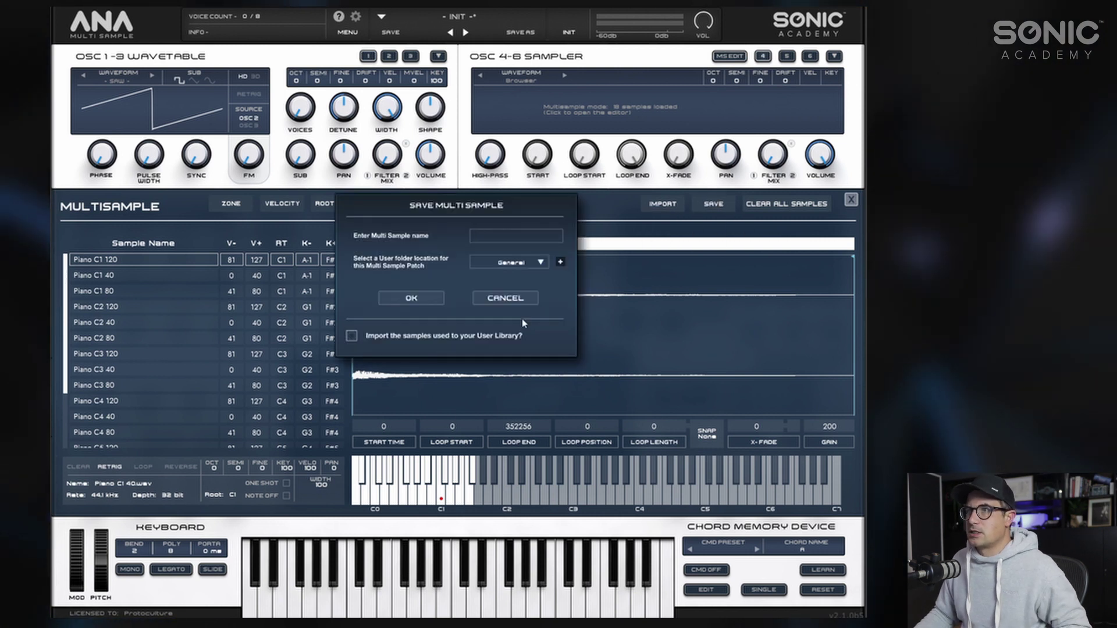
{"action": "left_click", "coordinate": [519, 267]}
{"action": "left_click", "coordinate": [509, 301]}
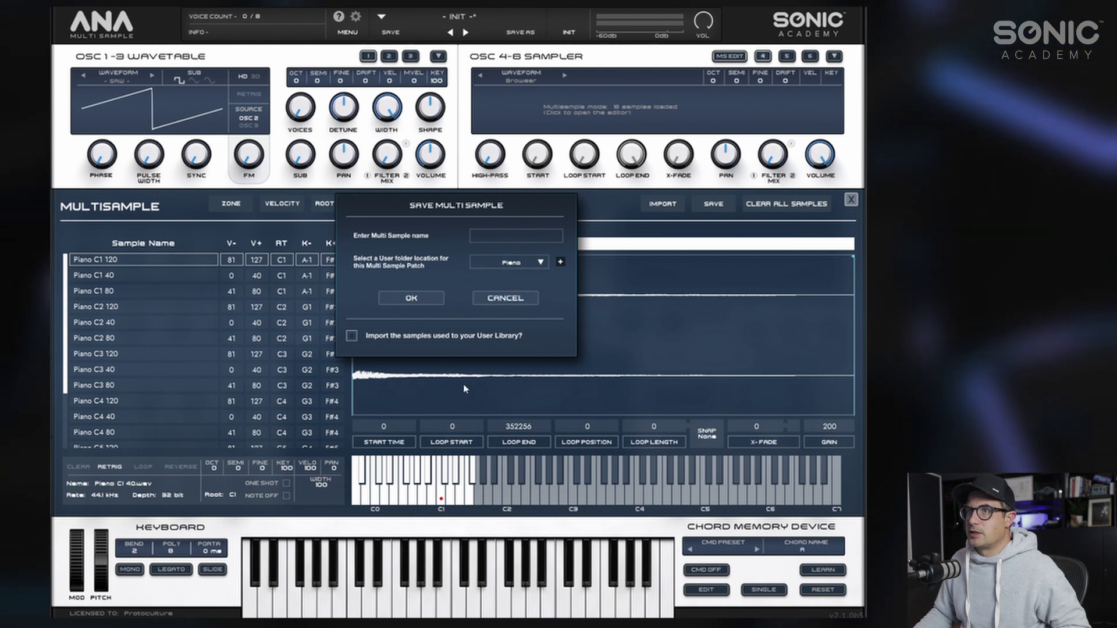
{"action": "left_click", "coordinate": [504, 240]}
{"action": "type", "text": "Piano Test"}
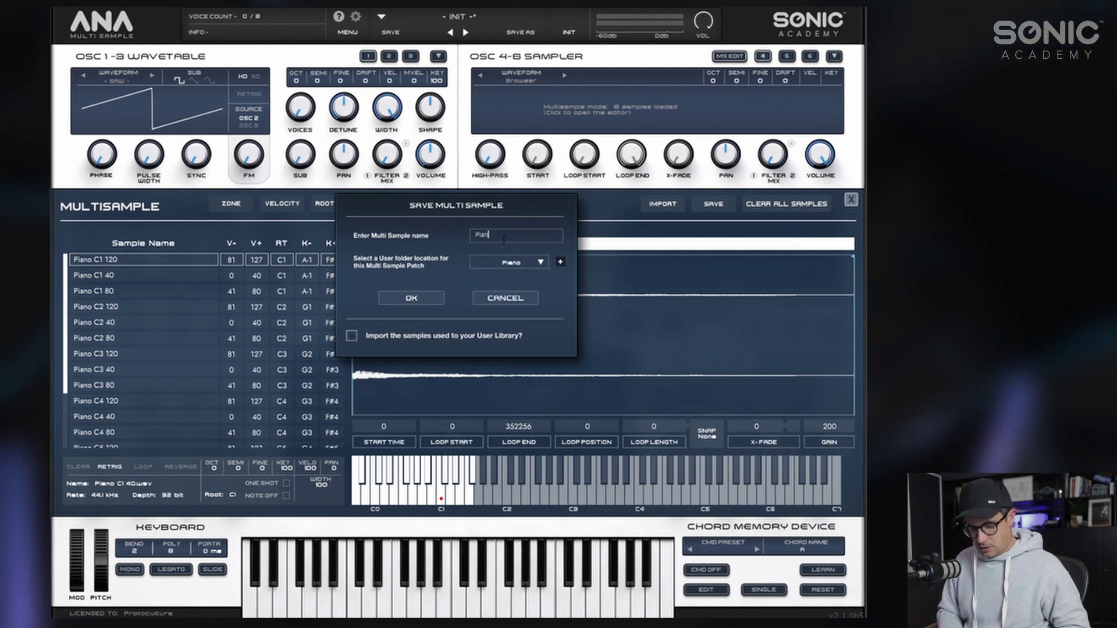
{"action": "left_click", "coordinate": [411, 298]}
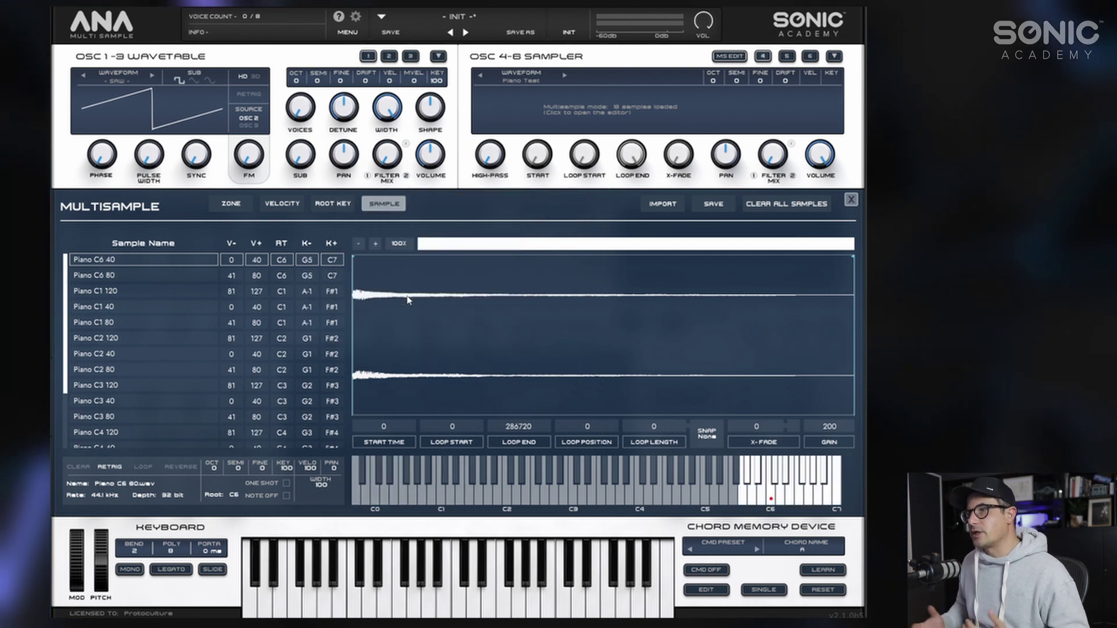